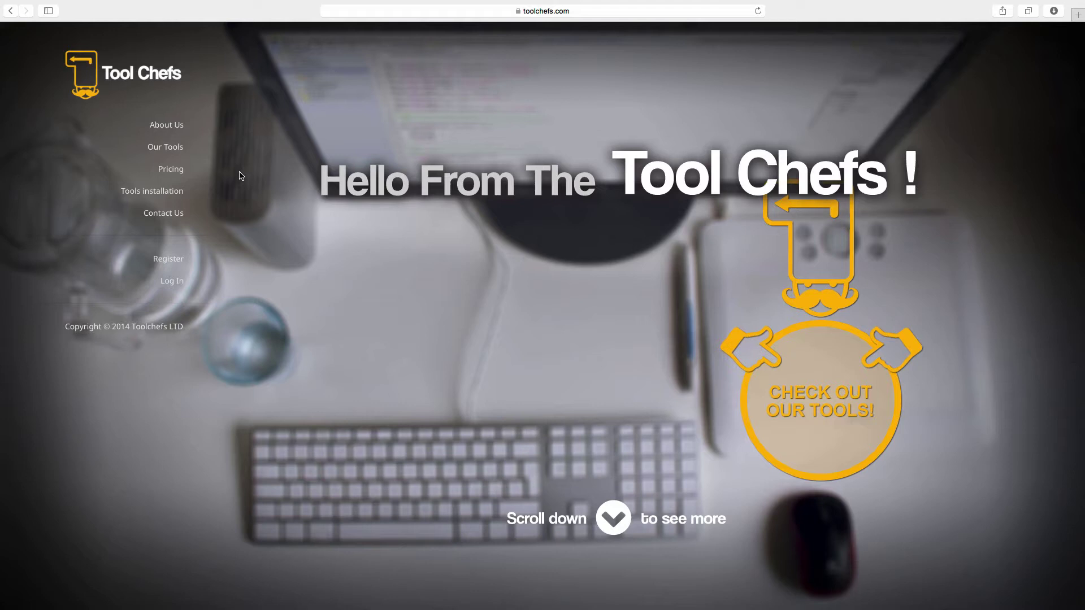
# Step: Go to the Motion Path page under Our Tools and scroll down to its download section
pyautogui.moveTo(158, 148)
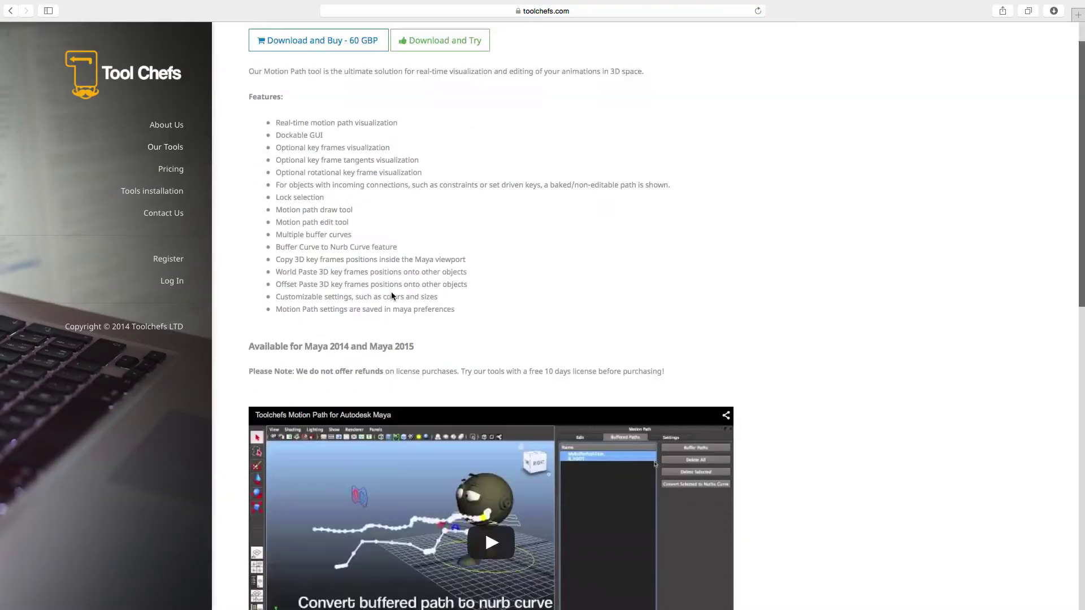
pyautogui.scroll(-10, 391, 295)
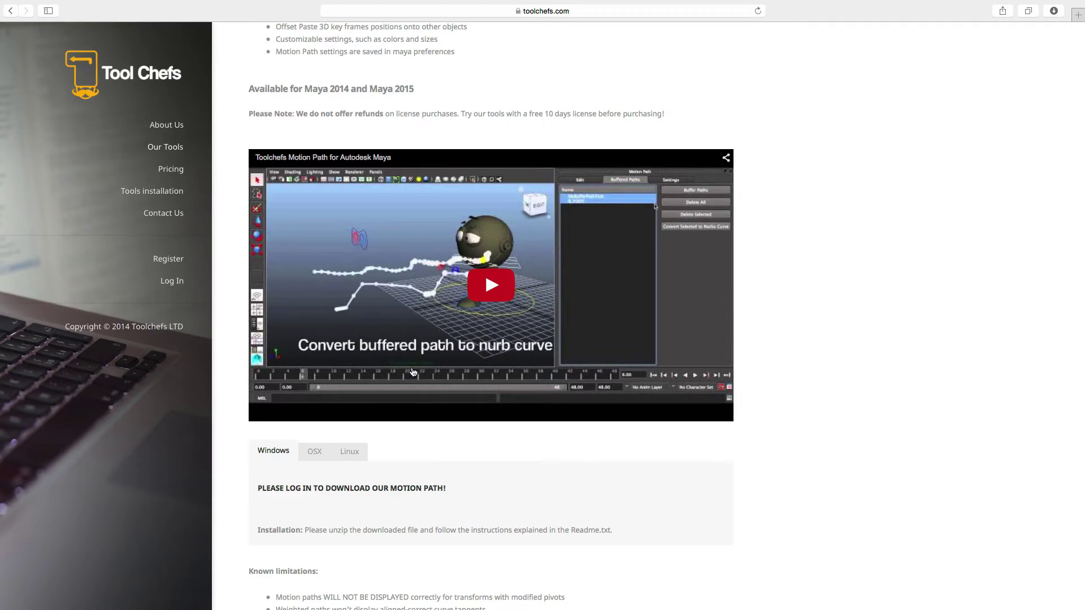
pyautogui.scroll(4, 419, 378)
pyautogui.scroll(2, 419, 384)
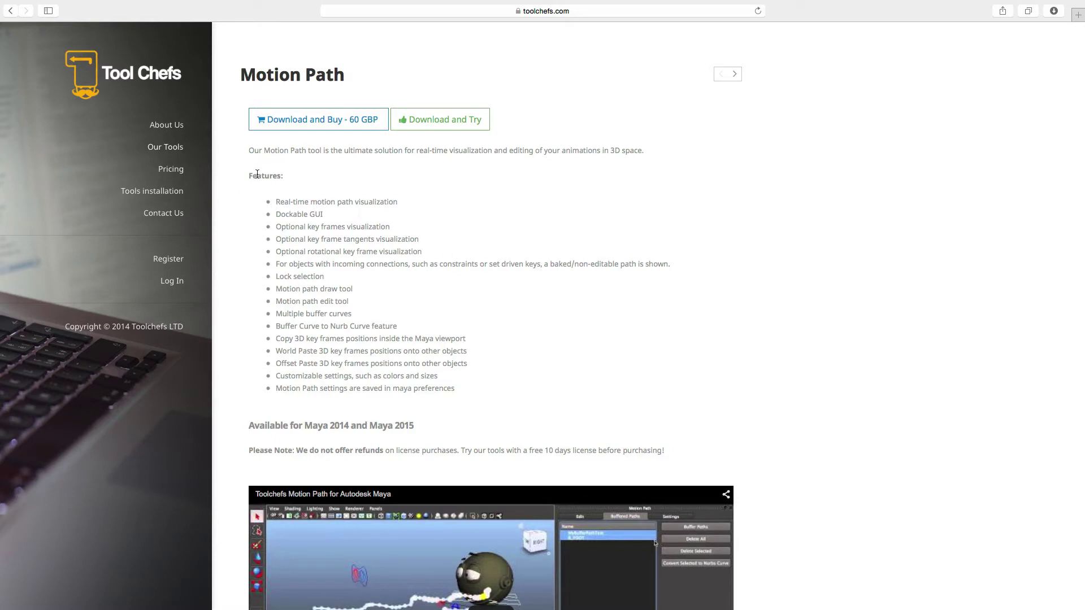
pyautogui.moveTo(264, 176); pyautogui.dragTo(322, 217)
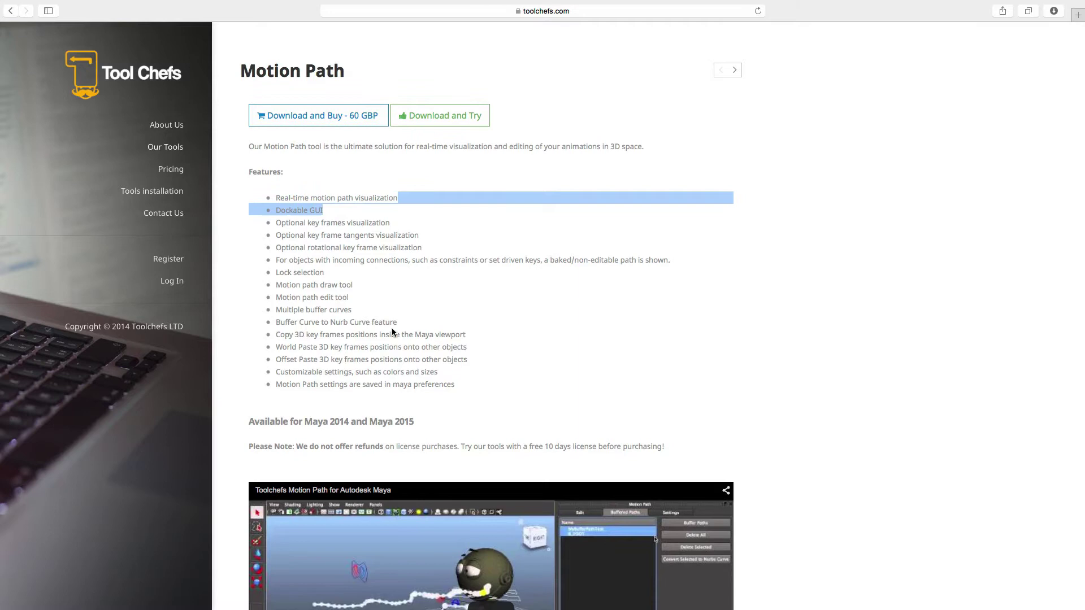
pyautogui.scroll(-3, 394, 333)
pyautogui.scroll(-10, 394, 332)
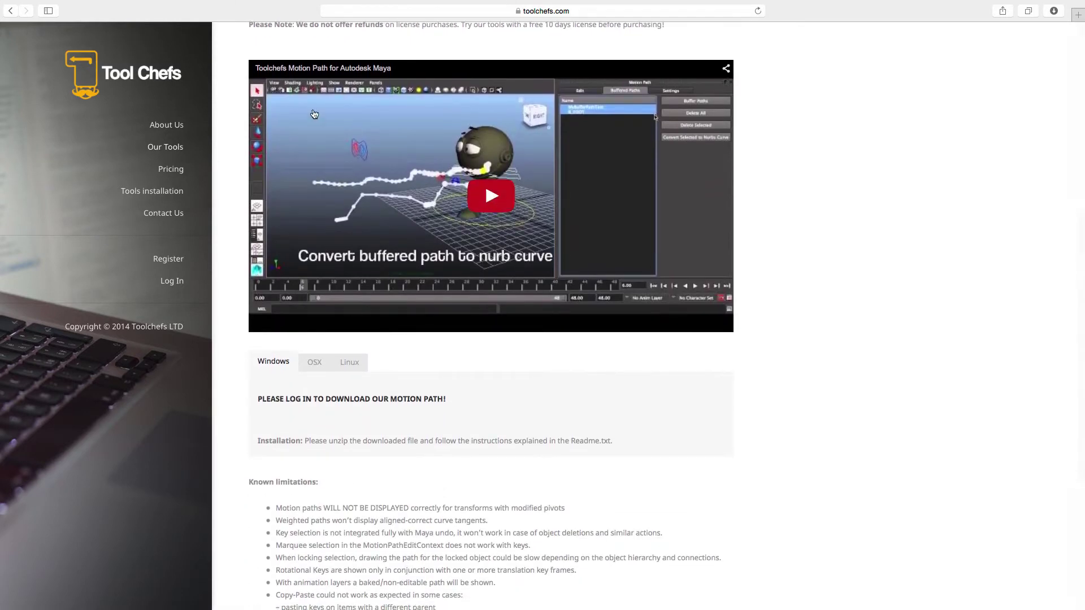
pyautogui.scroll(-4, 345, 335)
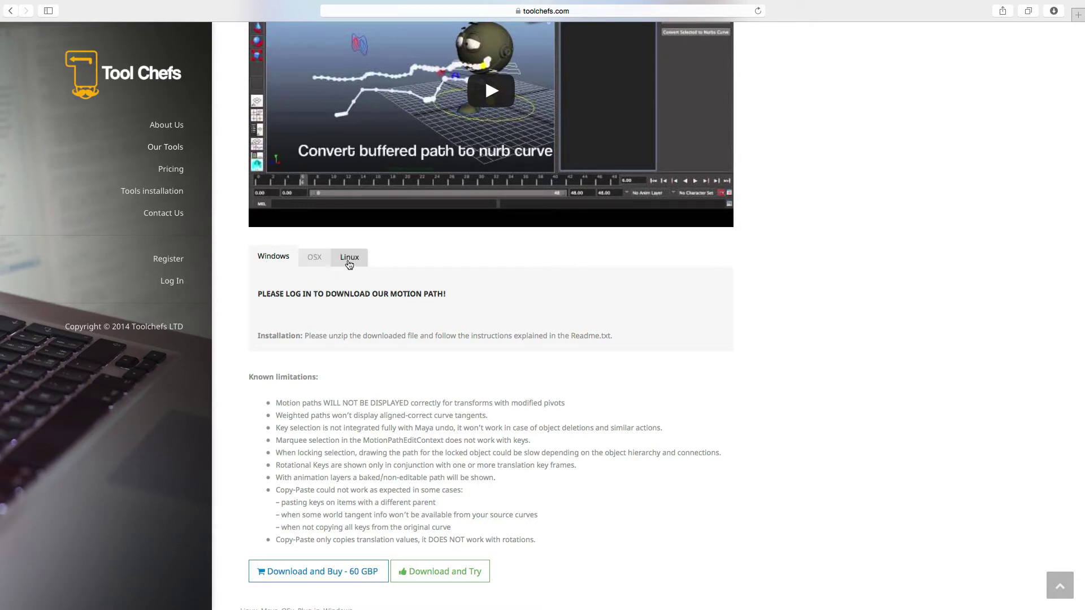
pyautogui.scroll(-2, 370, 385)
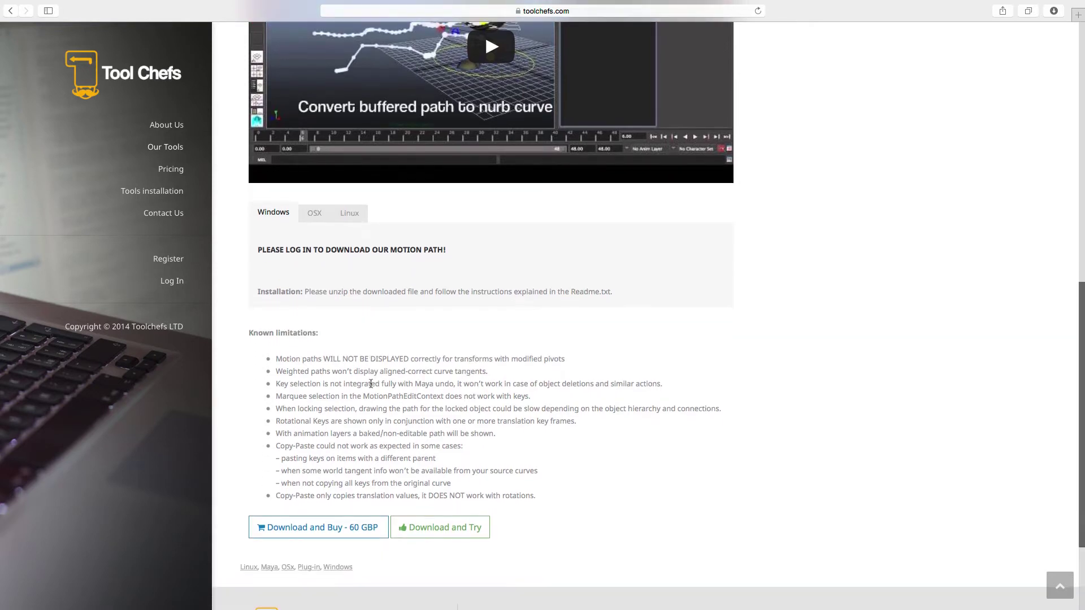
pyautogui.scroll(4, 370, 386)
pyautogui.scroll(4, 371, 386)
pyautogui.scroll(6, 244, 335)
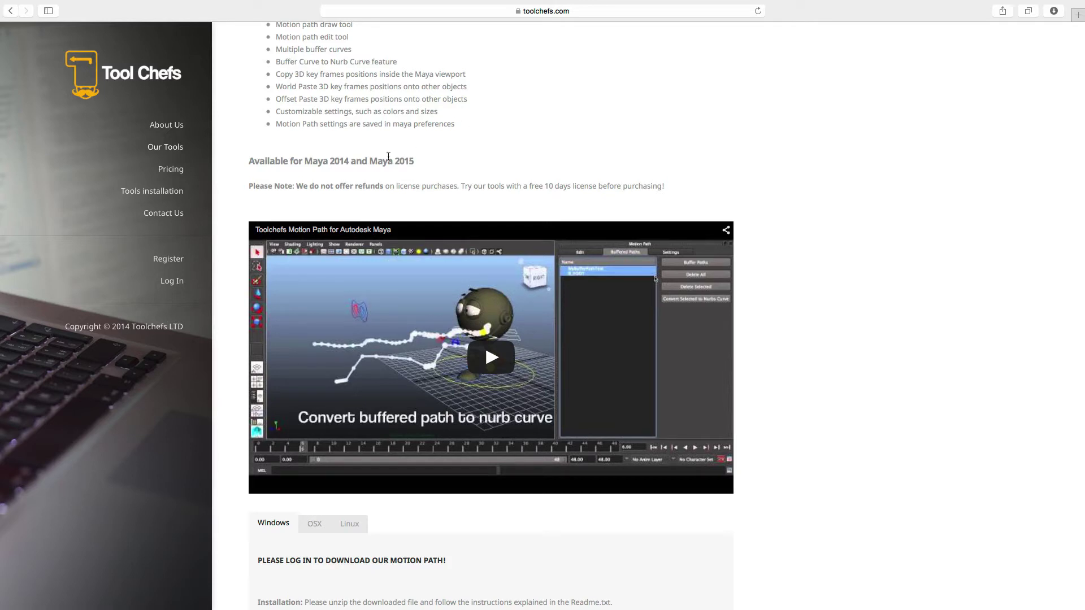
# Step: Highlight '2015' in the Maya availability heading, then clear the selection
pyautogui.moveTo(329, 163); pyautogui.dragTo(414, 161)
pyautogui.moveTo(393, 162); pyautogui.dragTo(415, 164)
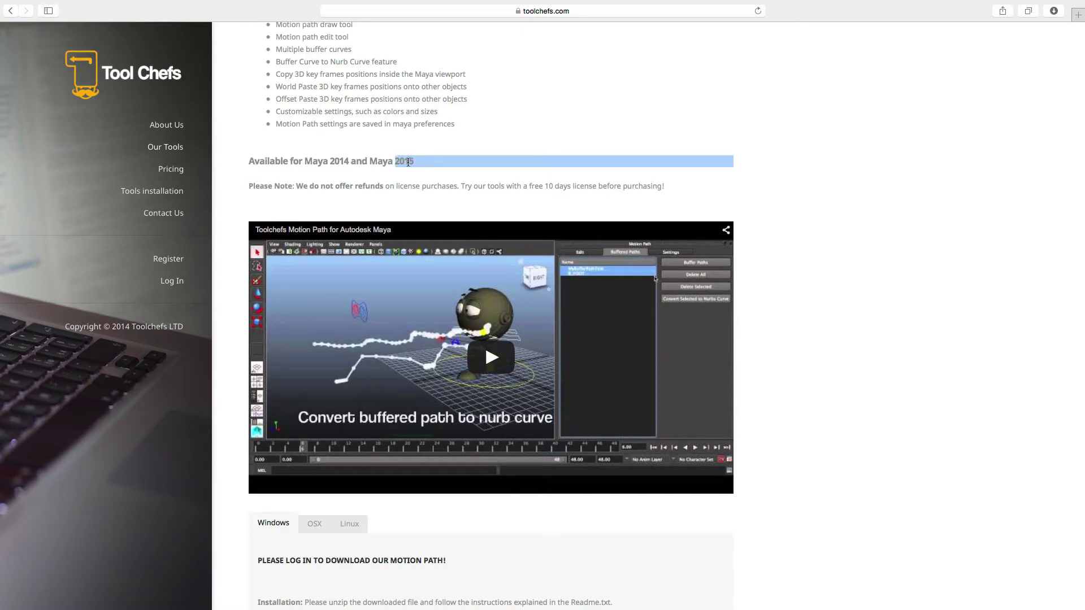
pyautogui.click(443, 169)
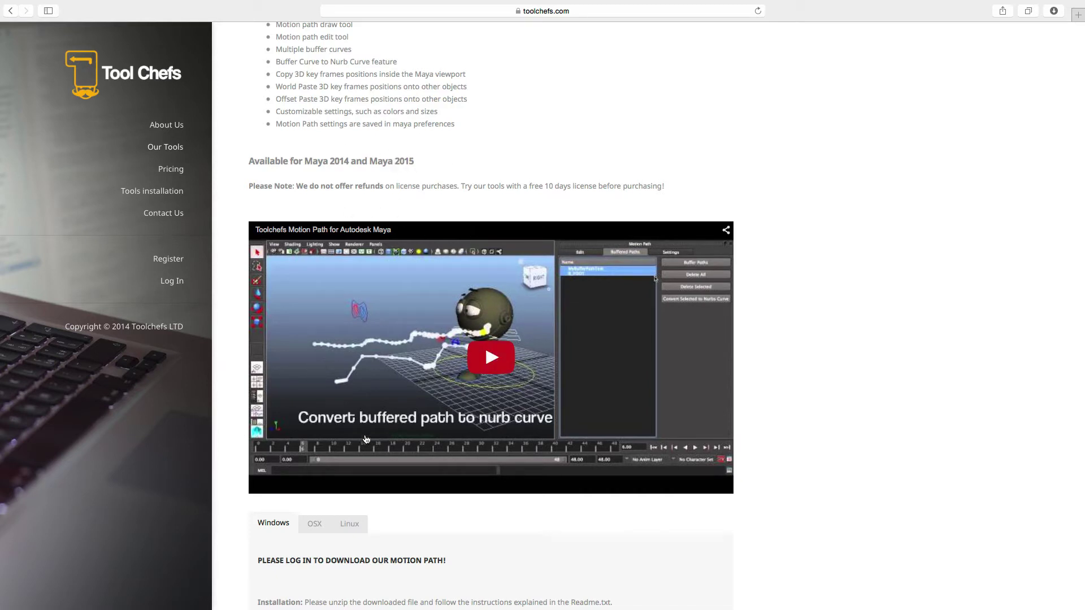
# Step: Scroll down the Motion Path page to its known limitations section
pyautogui.scroll(-1, 365, 430)
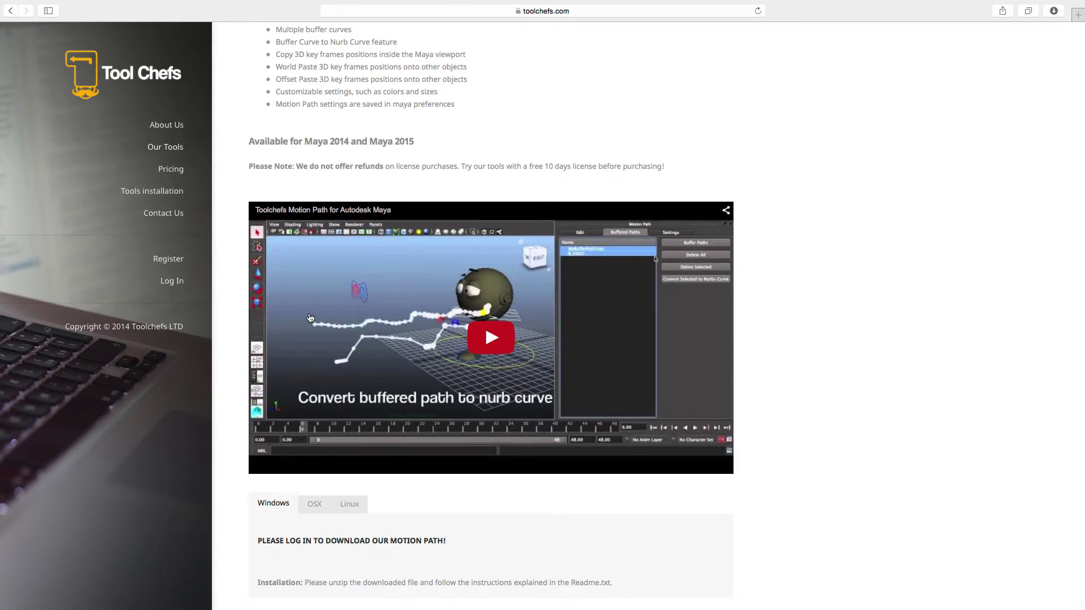
pyautogui.scroll(-1, 296, 301)
pyautogui.scroll(-4, 295, 301)
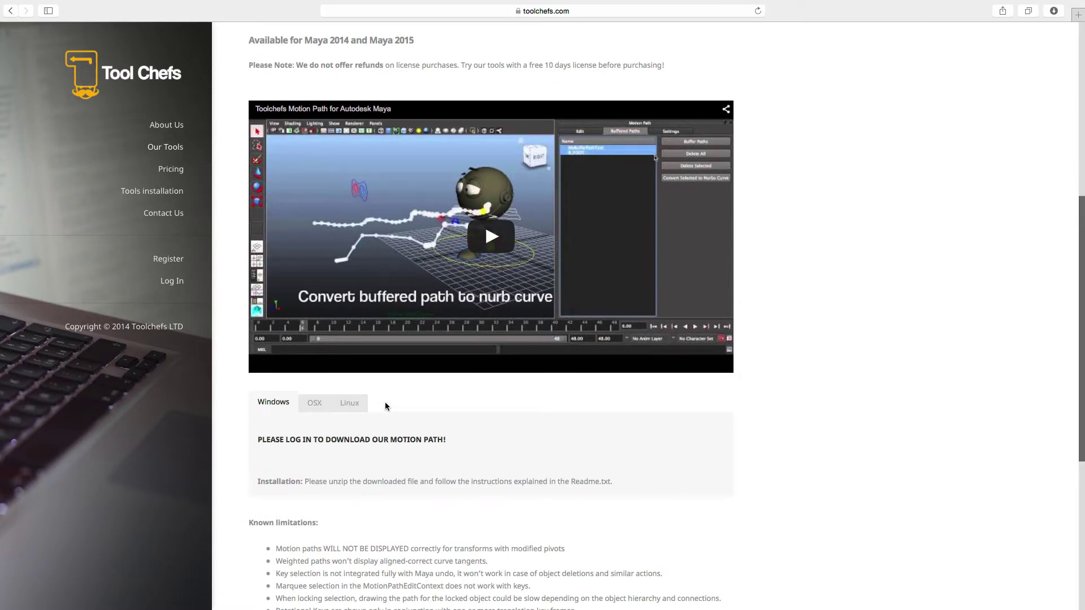
pyautogui.scroll(-2, 385, 403)
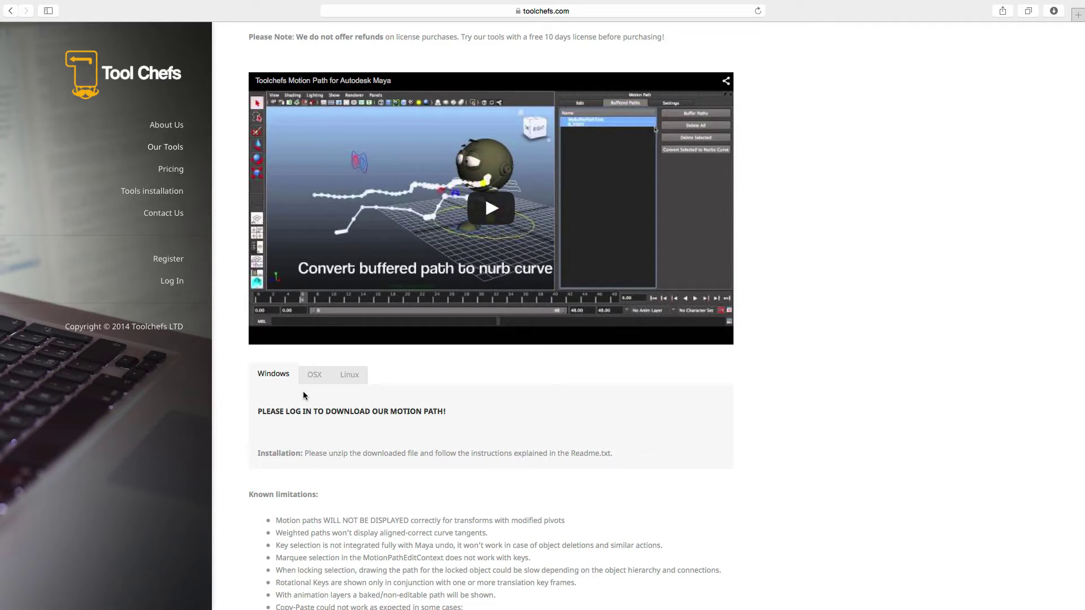
pyautogui.scroll(-2, 338, 390)
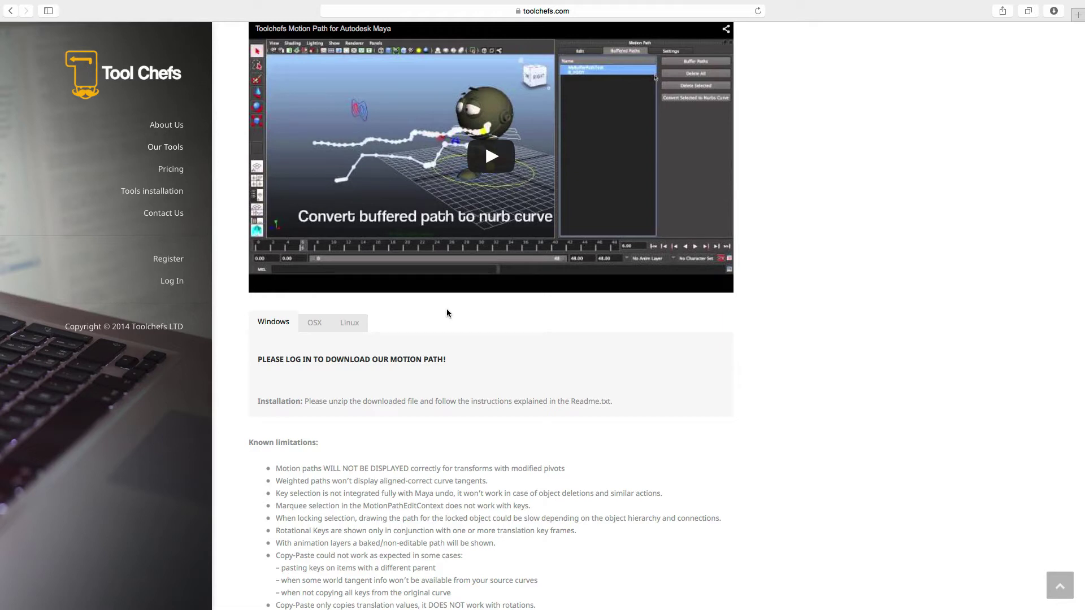
pyautogui.scroll(5, 449, 324)
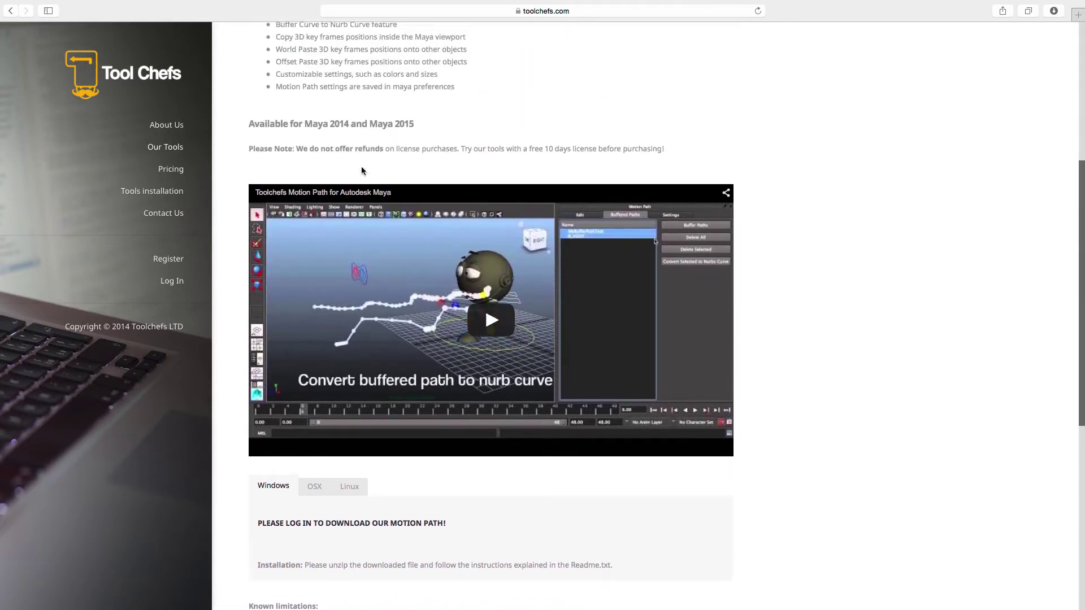
pyautogui.scroll(7, 361, 169)
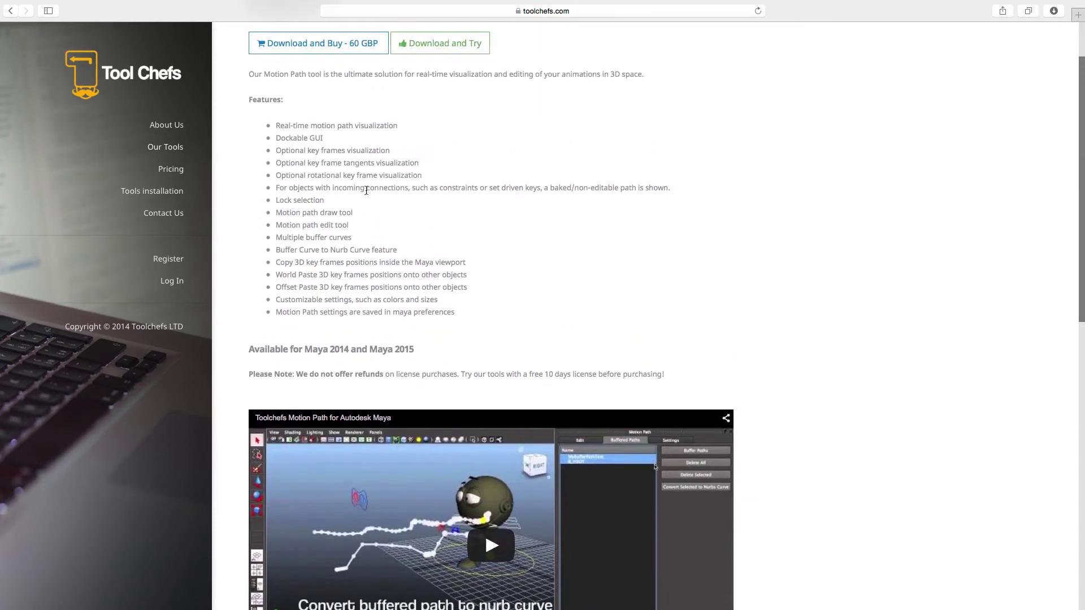
pyautogui.scroll(-2, 370, 201)
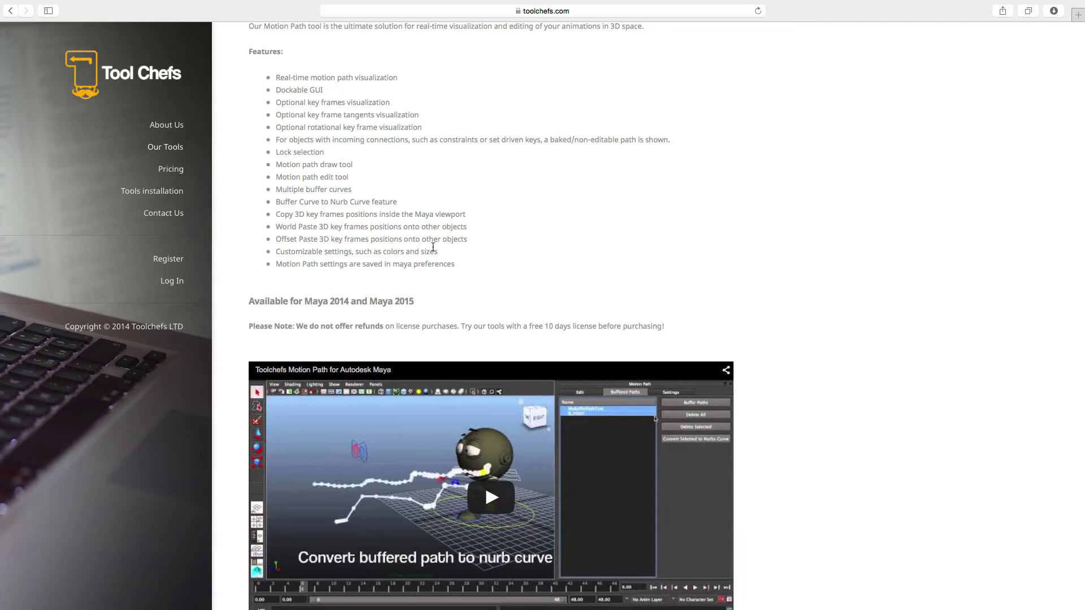
# Step: Visit the Key Reducer and then the Camera Lattice tool pages
pyautogui.moveTo(152, 146)
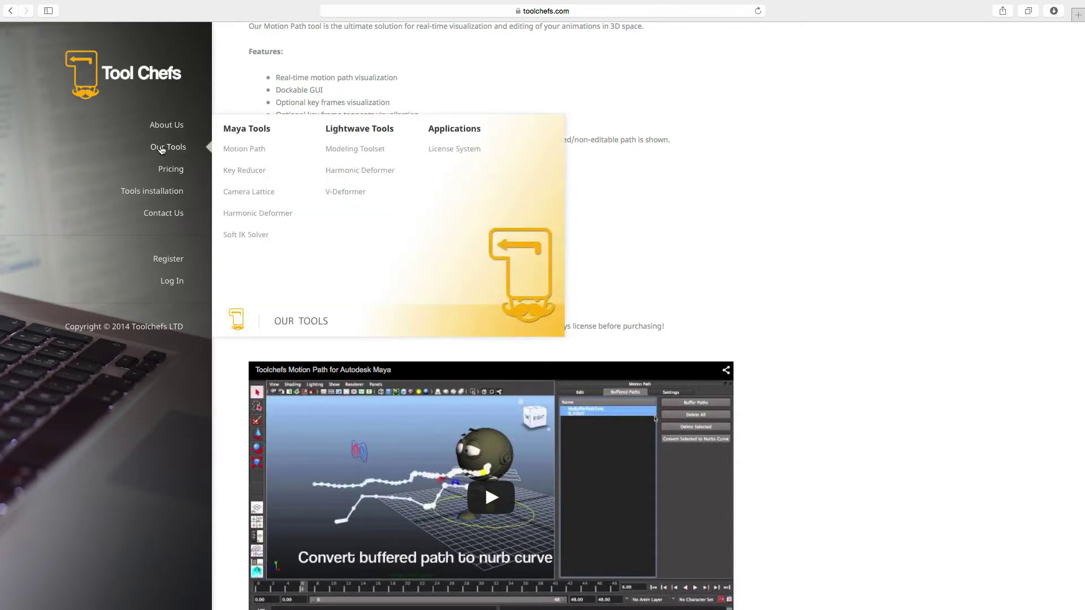
pyautogui.click(249, 171)
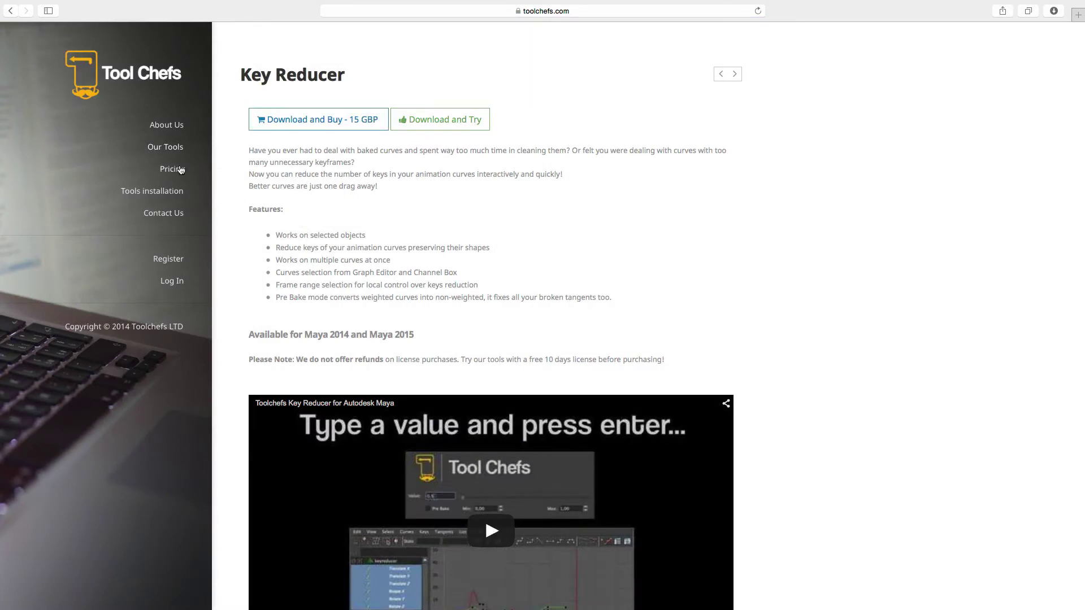
pyautogui.moveTo(151, 145)
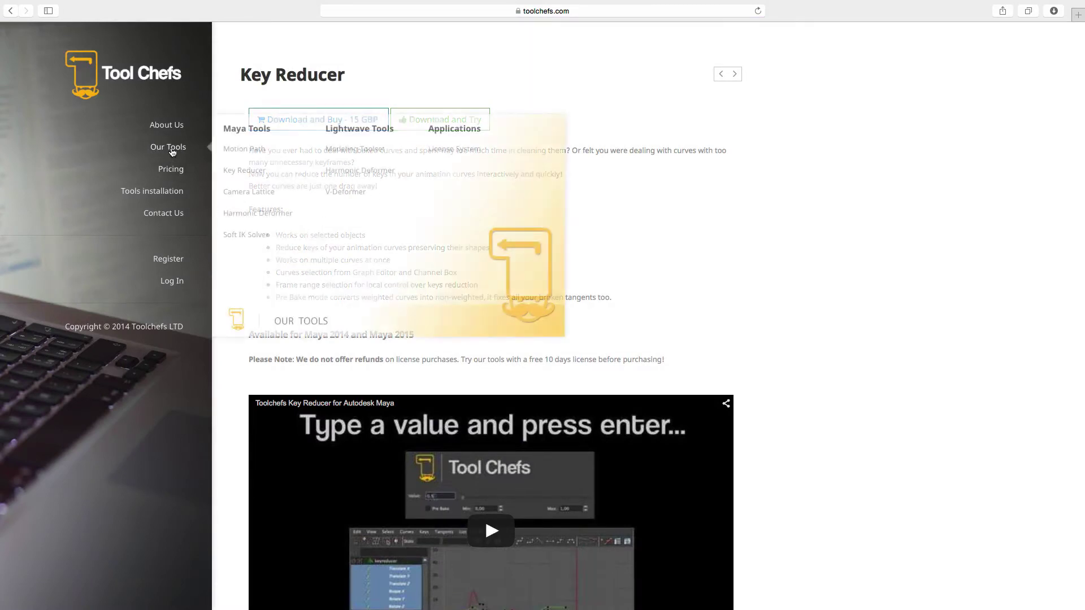
pyautogui.click(244, 191)
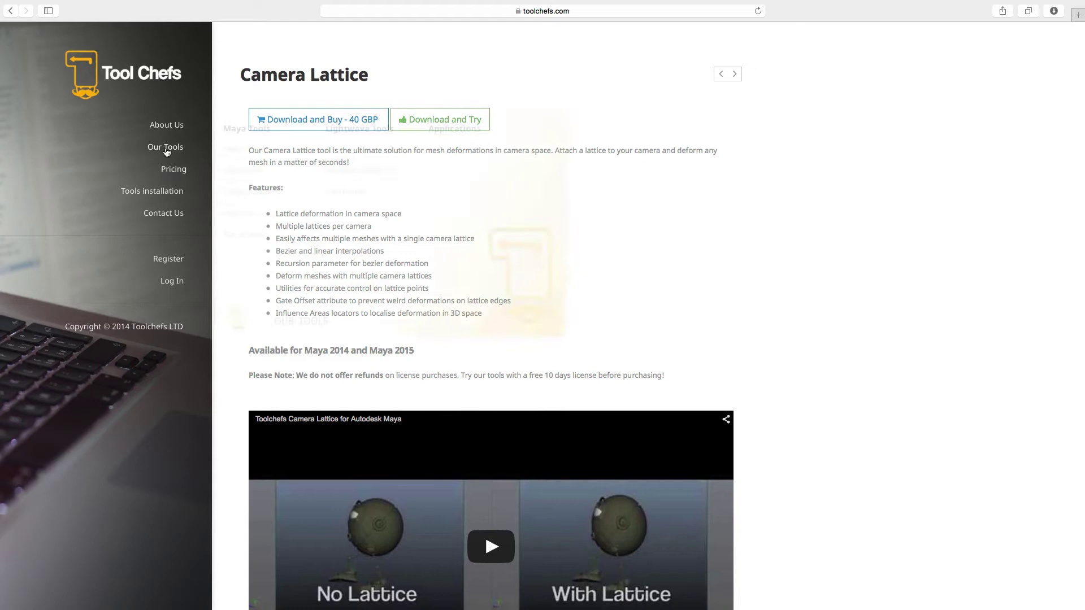
# Step: Skim the Harmonic Deformer page, then go to the Soft IK Solver page
pyautogui.moveTo(168, 155)
pyautogui.click(243, 215)
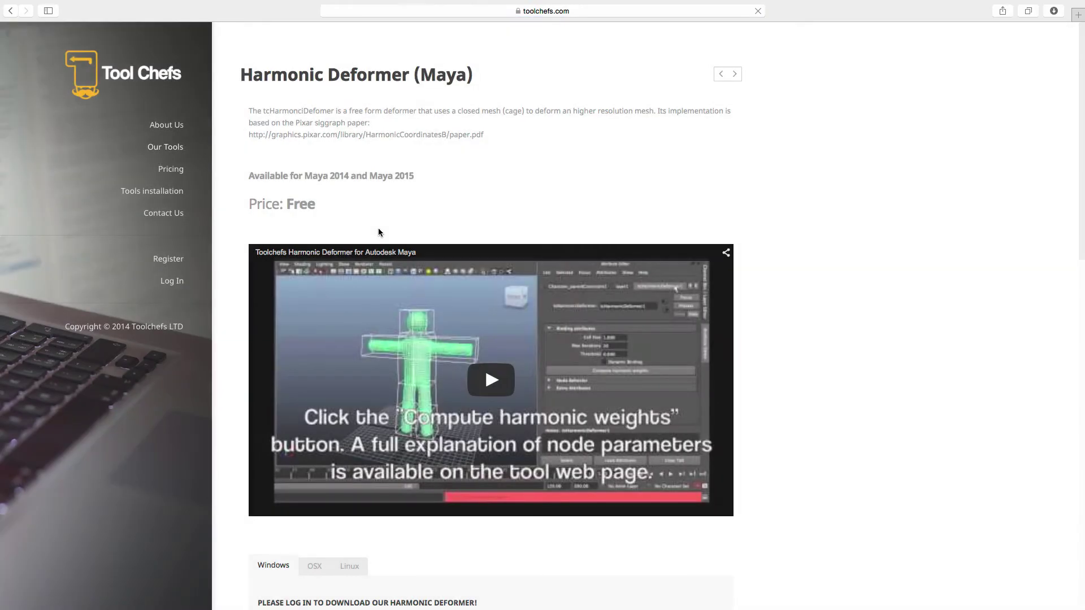
pyautogui.scroll(-15, 378, 233)
pyautogui.scroll(10, 378, 228)
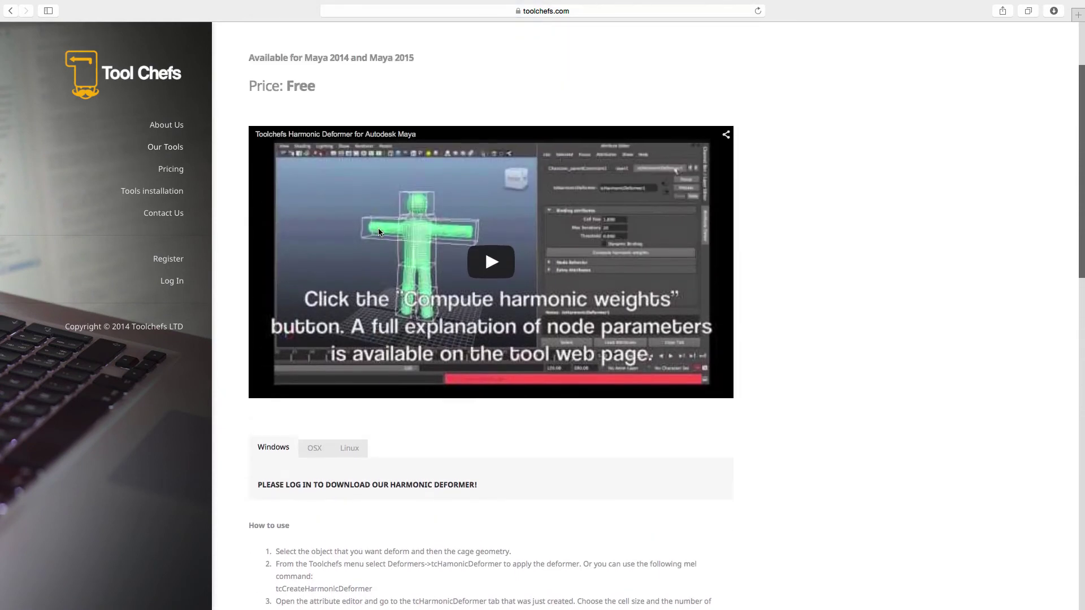
pyautogui.scroll(2, 379, 232)
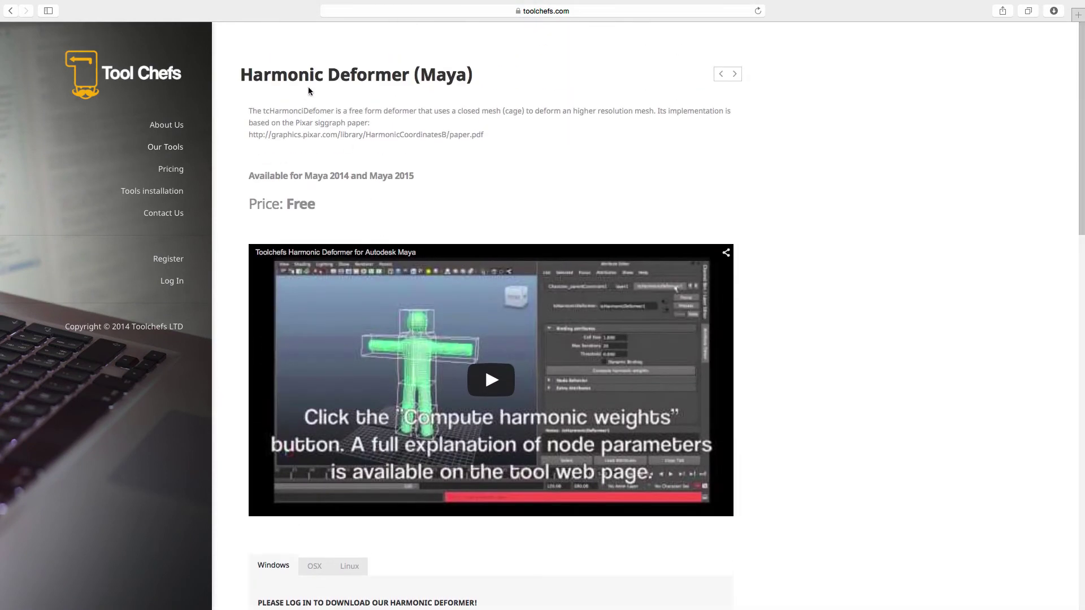
pyautogui.moveTo(165, 148)
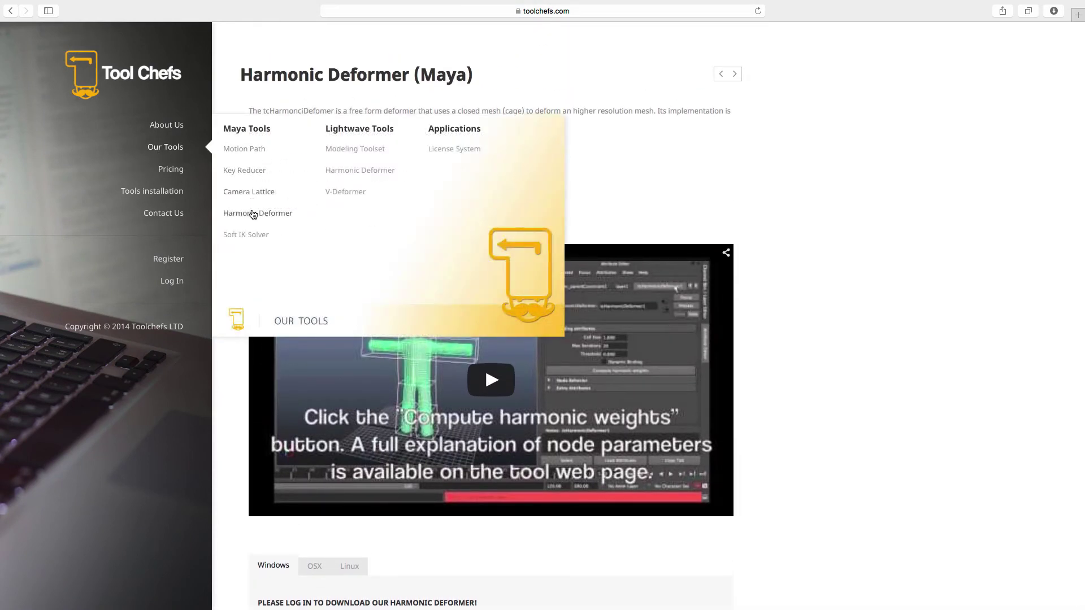
pyautogui.click(246, 236)
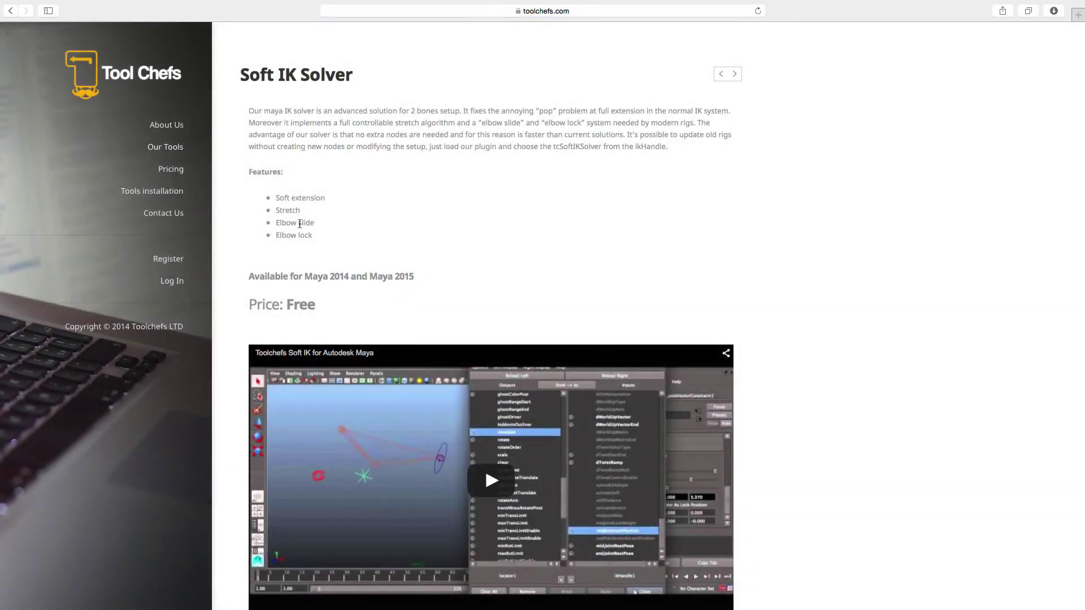
# Step: Scroll up and down through the Soft IK Solver feature list
pyautogui.scroll(-10, 395, 226)
pyautogui.scroll(5, 395, 232)
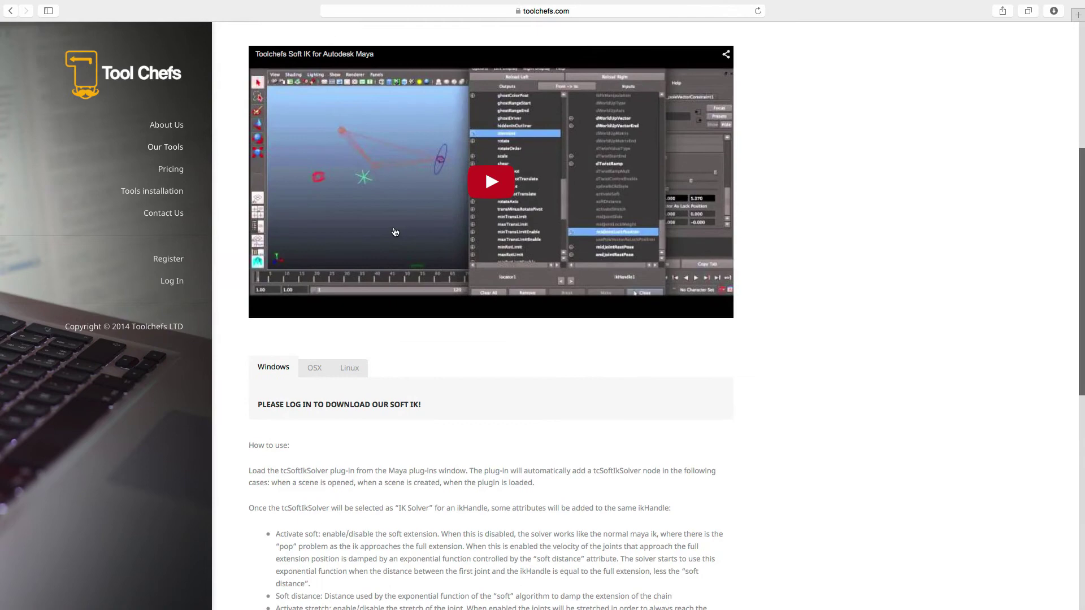
pyautogui.scroll(-12, 395, 232)
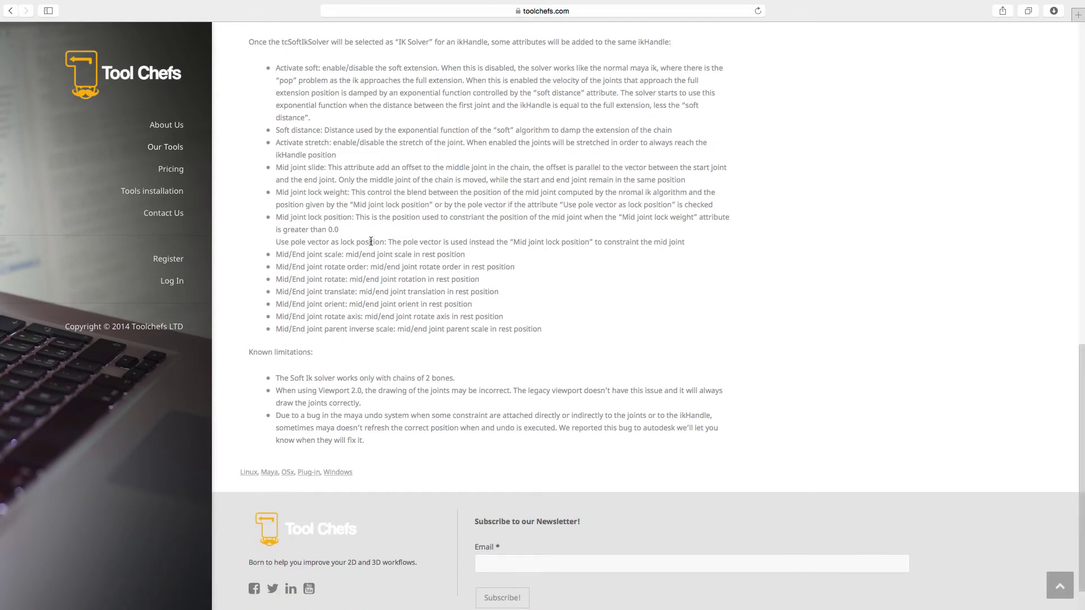
pyautogui.scroll(12, 370, 241)
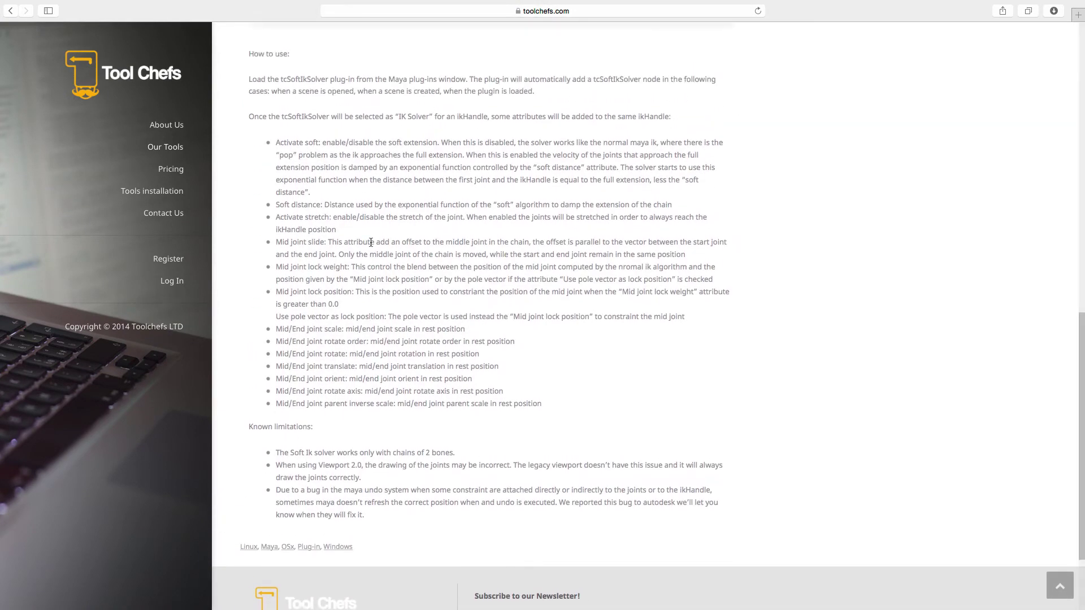
pyautogui.scroll(8, 339, 226)
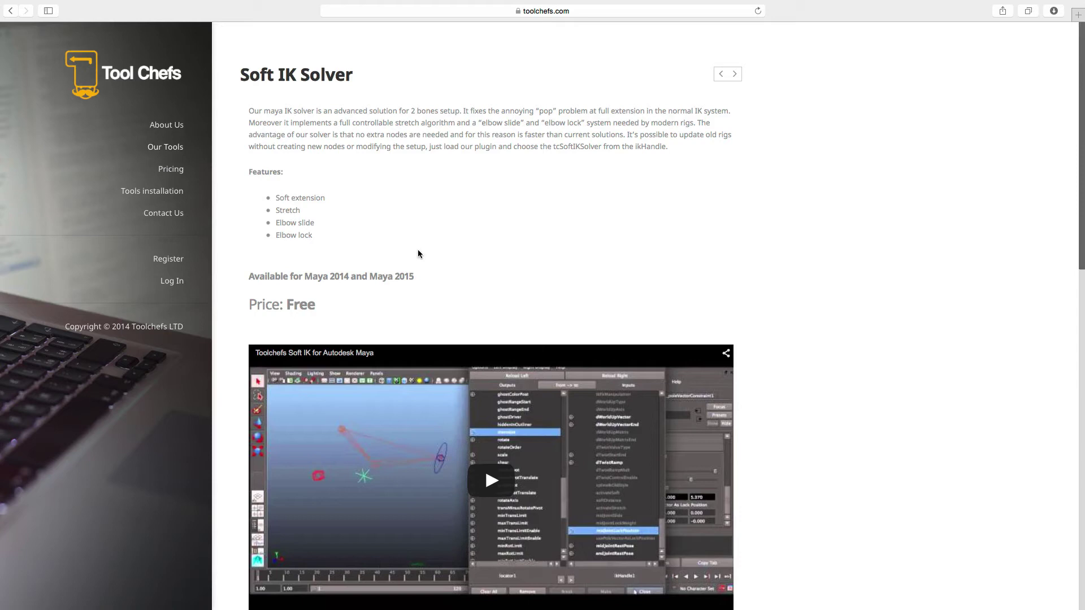
pyautogui.scroll(-5, 418, 252)
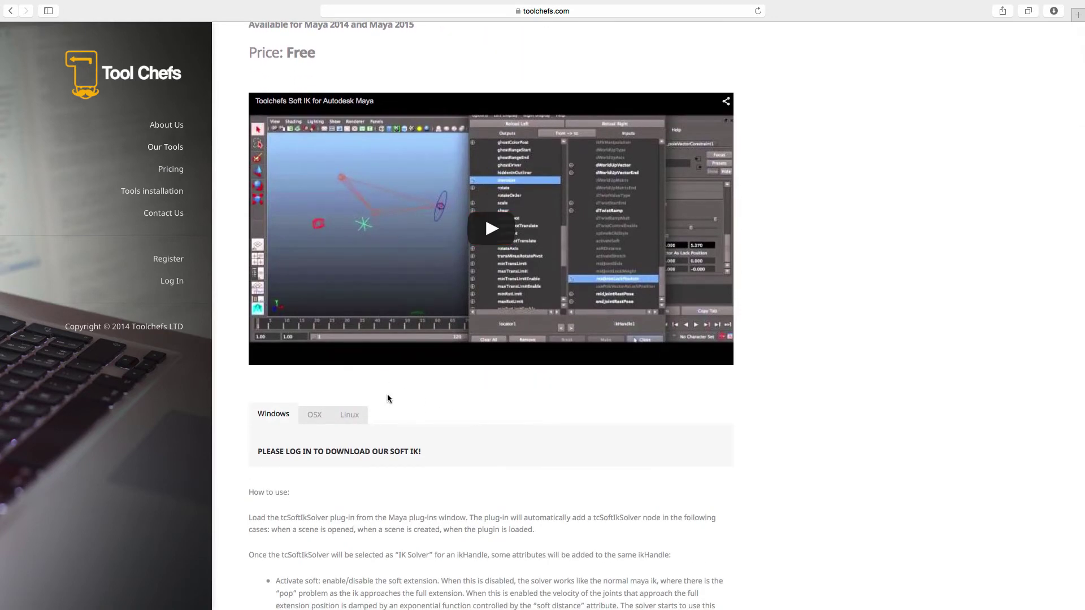
pyautogui.scroll(5, 230, 361)
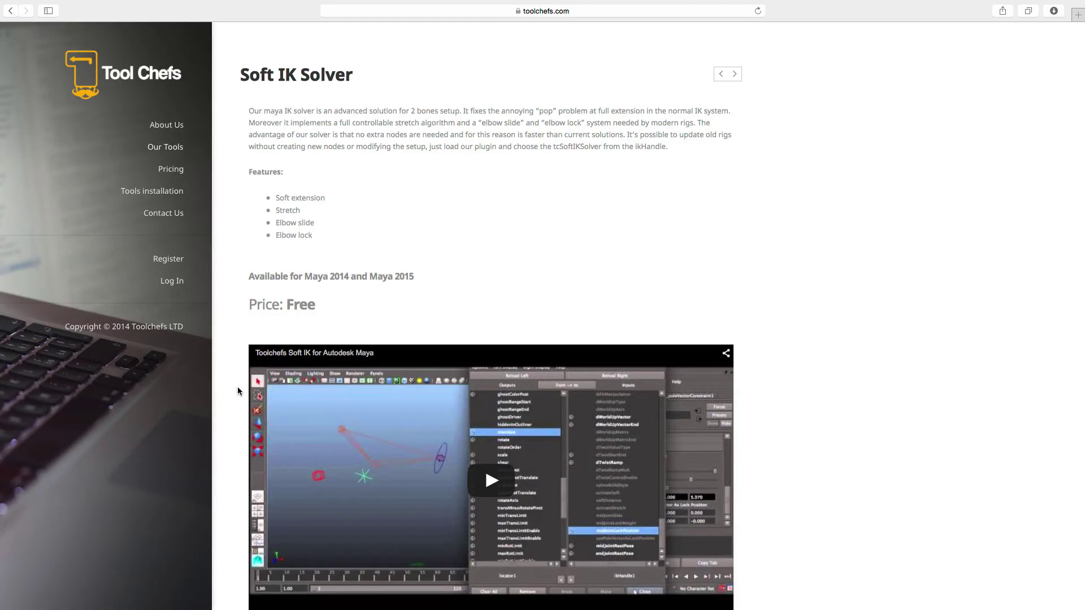
pyautogui.scroll(-1, 237, 389)
pyautogui.scroll(1, 237, 390)
# Step: Highlight the Soft IK Solver title and description, then go to About Us
pyautogui.moveTo(242, 76); pyautogui.dragTo(680, 152)
pyautogui.click(280, 95)
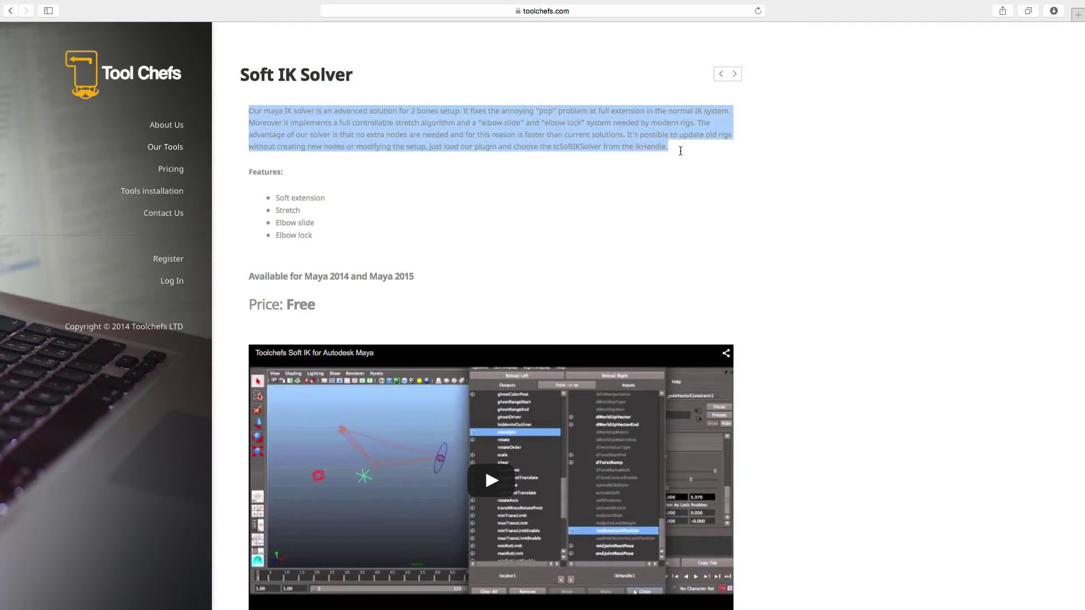
pyautogui.click(580, 163)
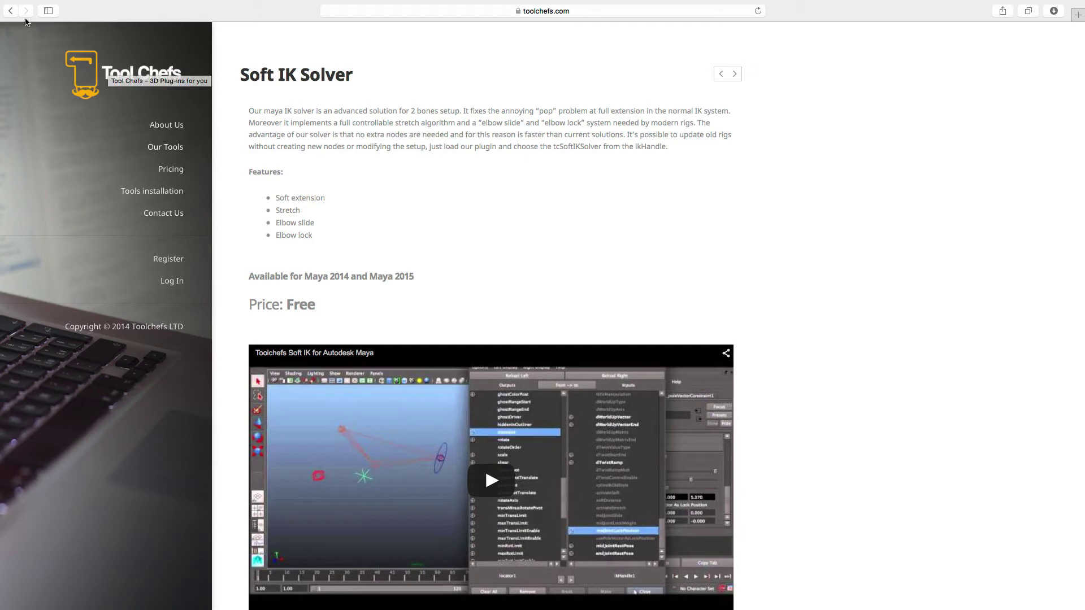
pyautogui.click(158, 148)
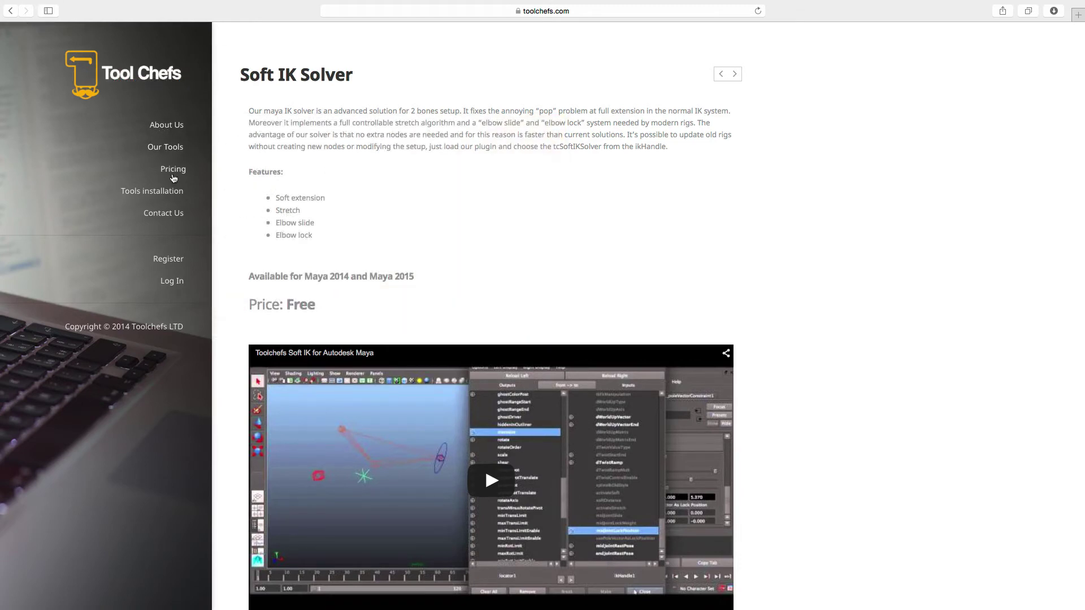
pyautogui.click(175, 120)
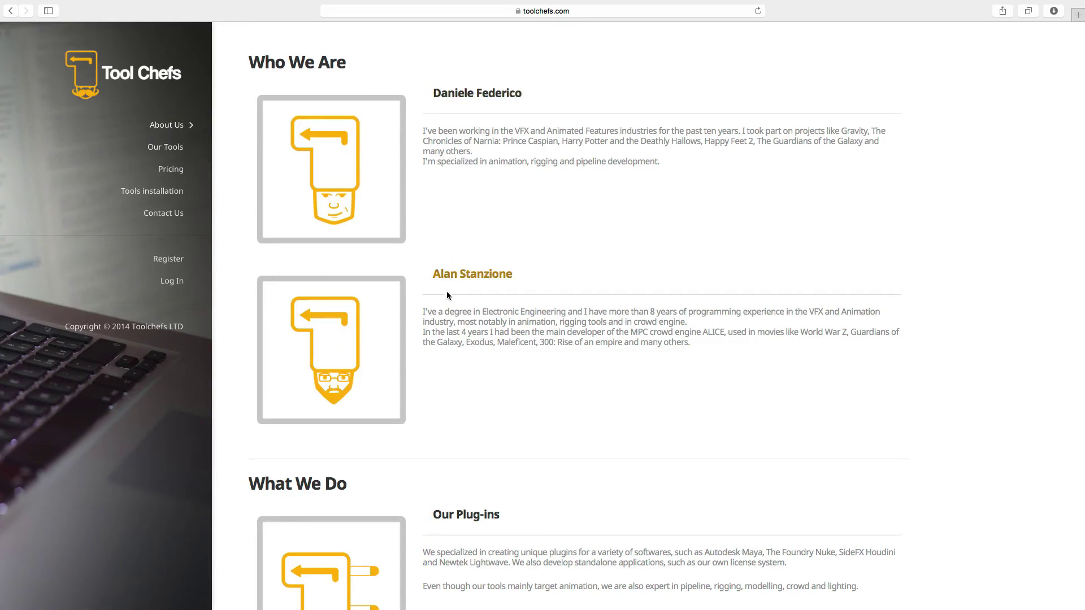
# Step: Scroll the About Us page, then highlight and clear part of the second developer bio
pyautogui.scroll(-5, 452, 305)
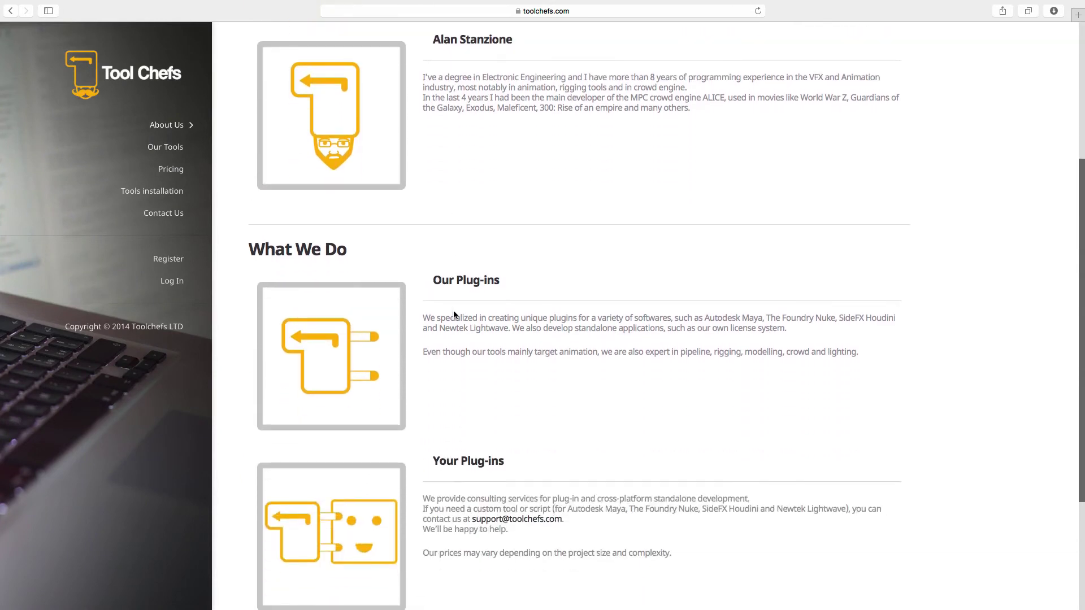
pyautogui.scroll(-2, 454, 315)
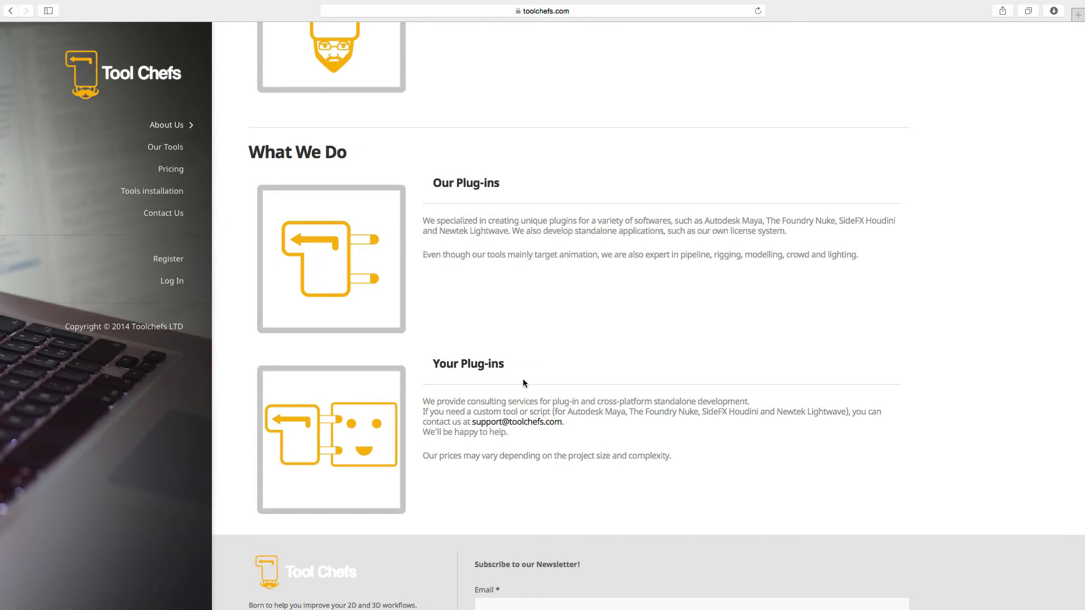
pyautogui.scroll(7, 523, 382)
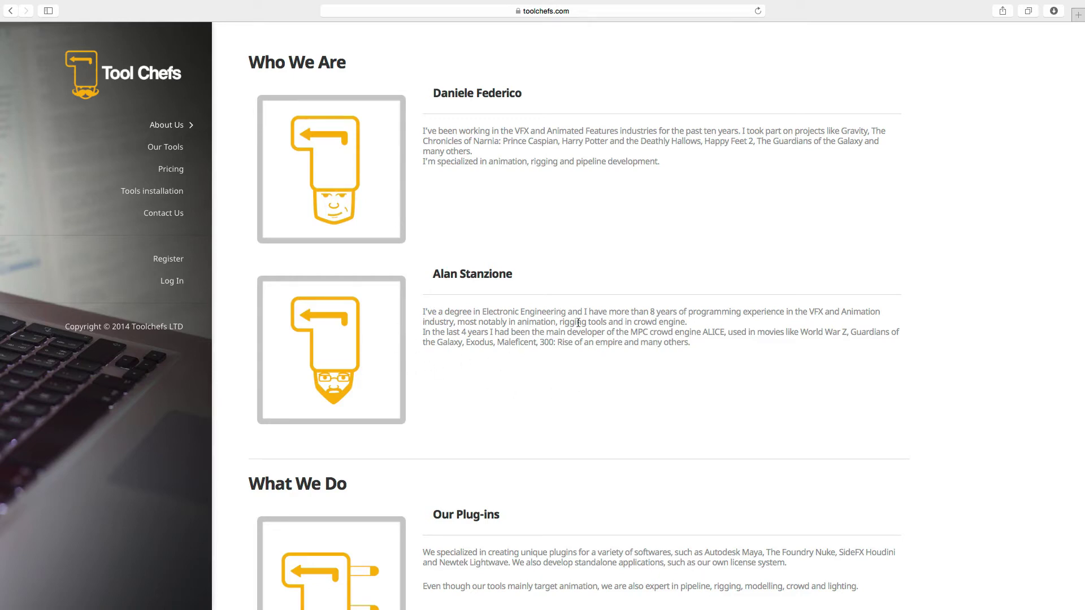
pyautogui.moveTo(642, 352); pyautogui.dragTo(422, 322)
pyautogui.click(471, 382)
# Step: Close Safari and the Steam window, and restore the minimized Maya window
pyautogui.moveTo(1, 3)
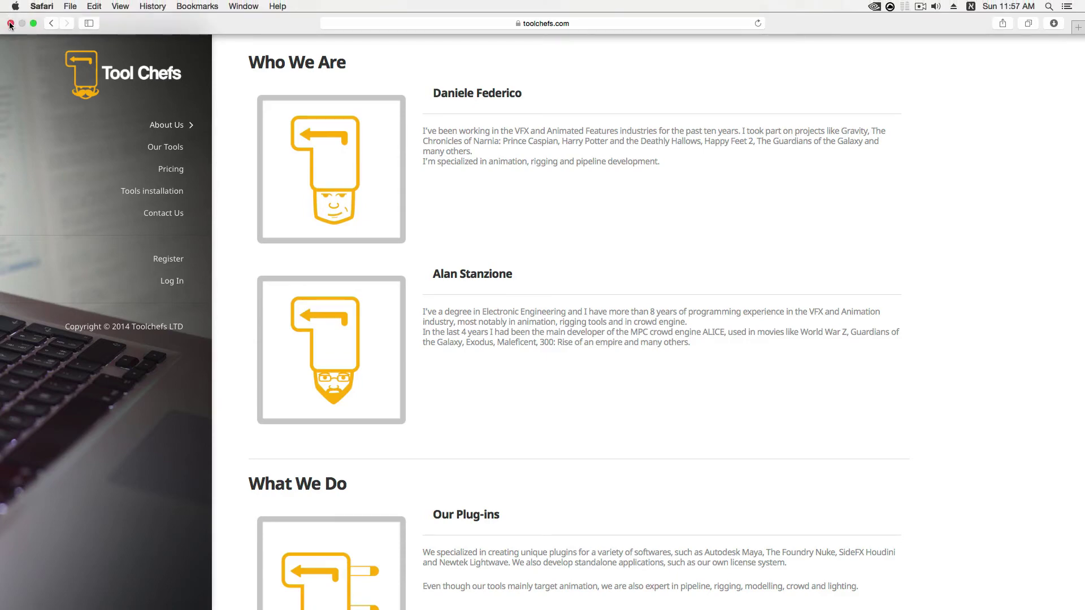
pyautogui.click(10, 23)
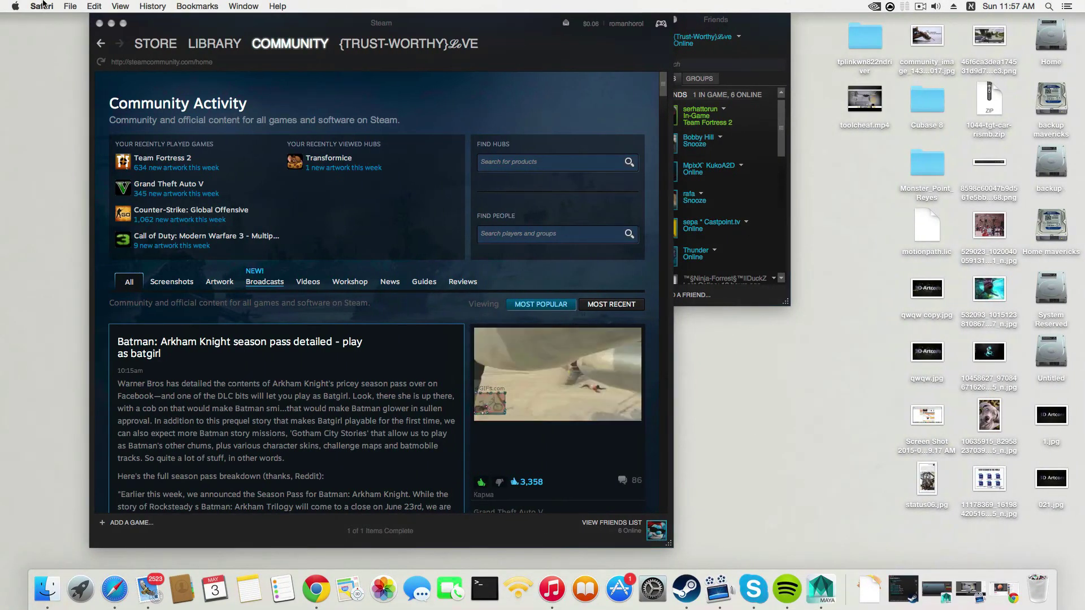
pyautogui.click(99, 23)
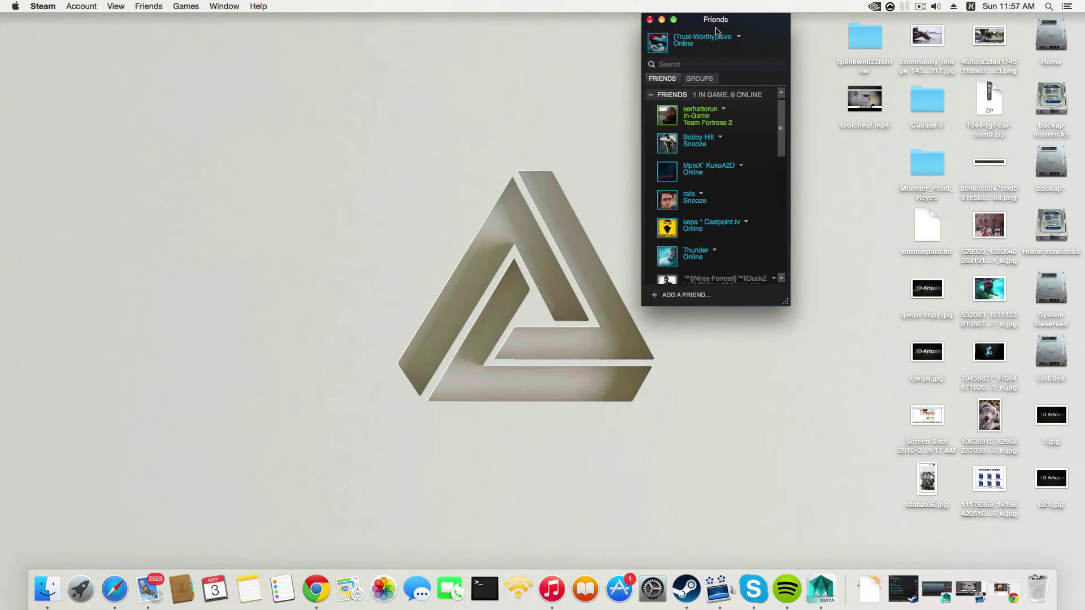
pyautogui.moveTo(716, 31); pyautogui.dragTo(80, 31)
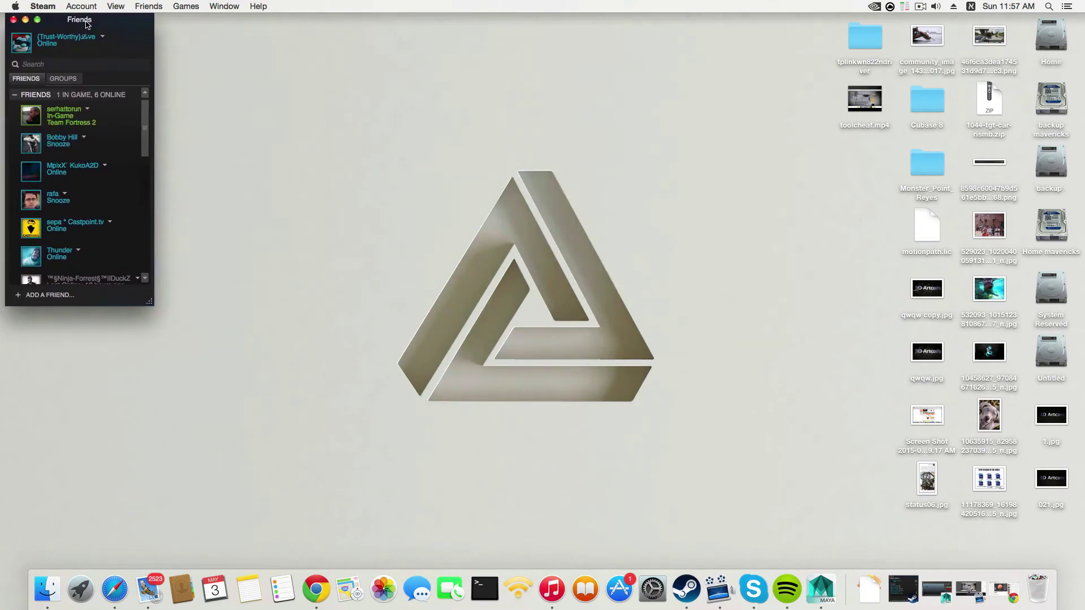
pyautogui.click(822, 588)
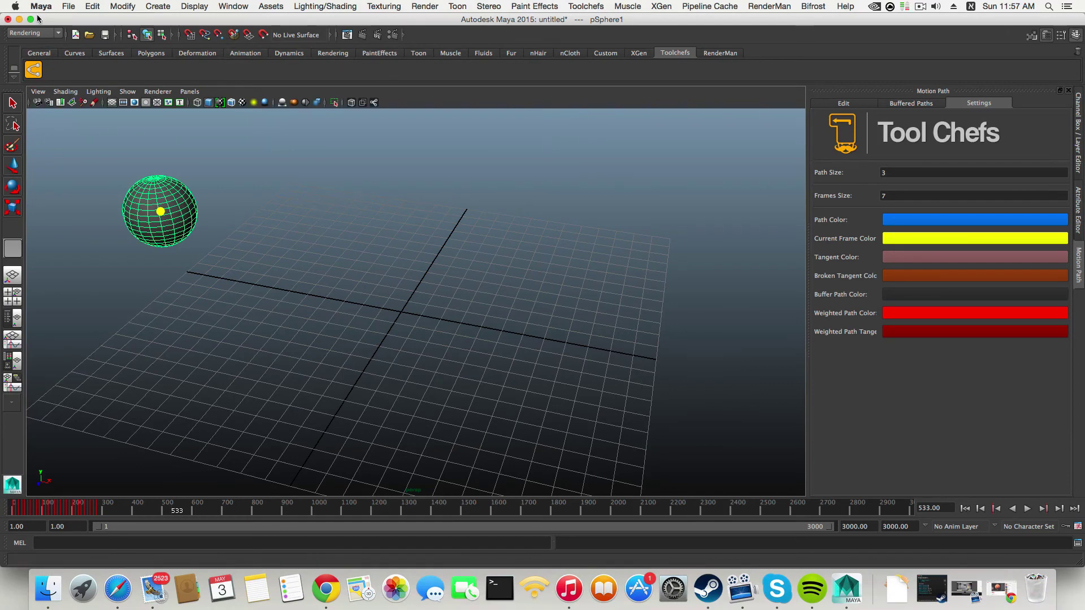
# Step: Start a new empty Maya scene, discarding the unsaved changes
pyautogui.click(68, 7)
pyautogui.click(85, 19)
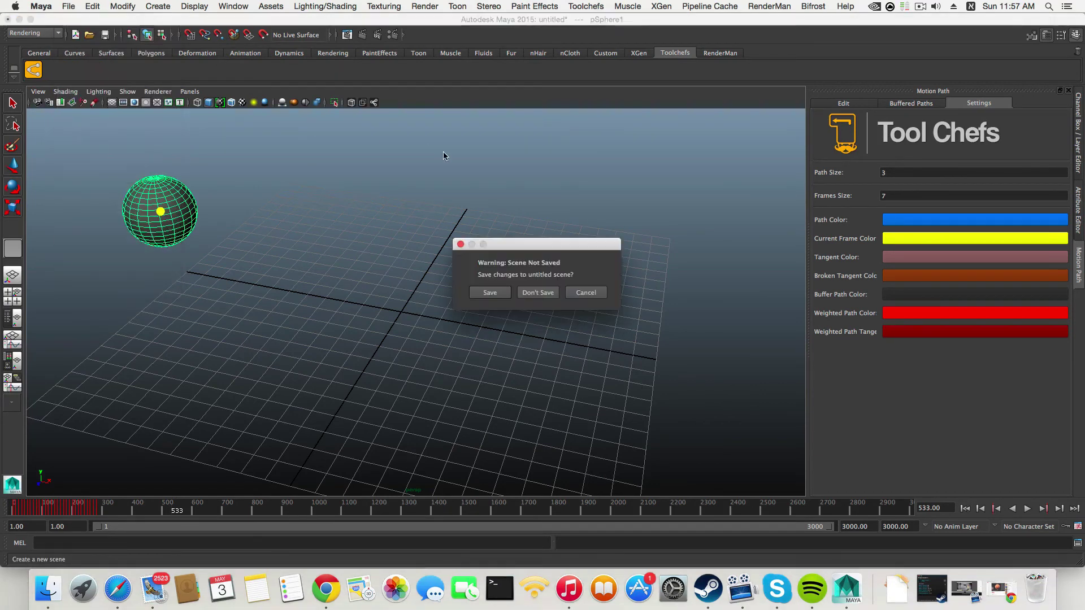
pyautogui.click(536, 293)
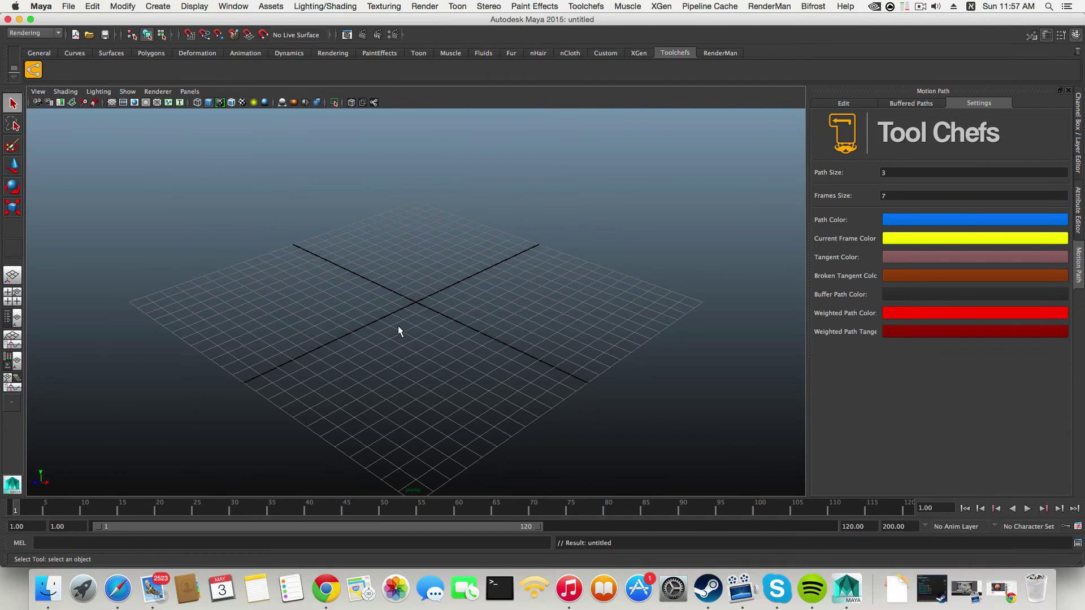
pyautogui.keyDown('alt'); pyautogui.moveTo(399, 326); pyautogui.dragTo(426, 354); pyautogui.keyUp('alt')
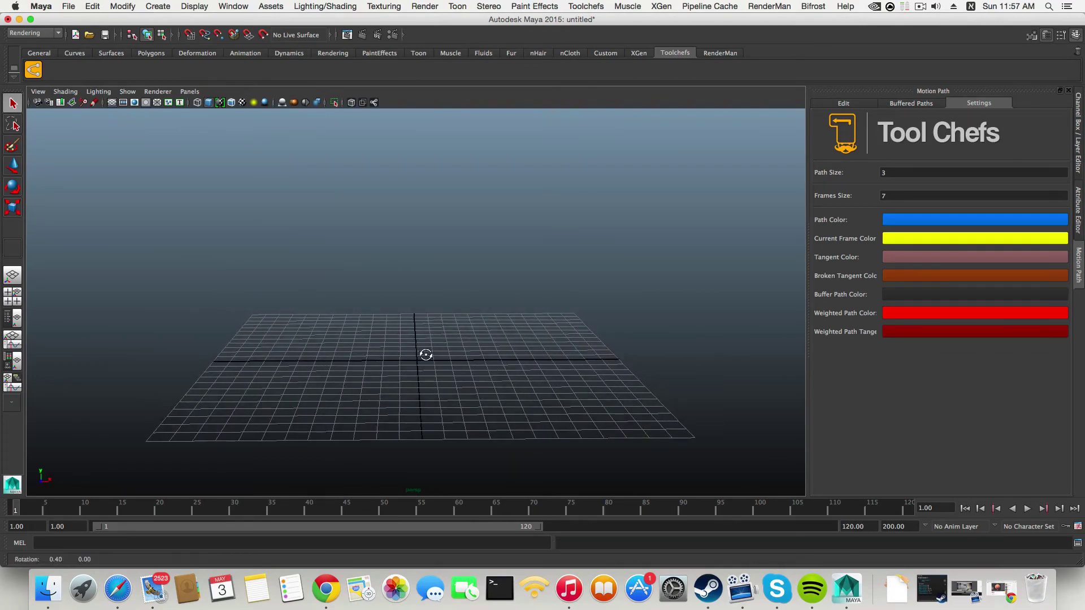
# Step: Create a polygon sphere and move it to the left side of the grid
pyautogui.click(151, 53)
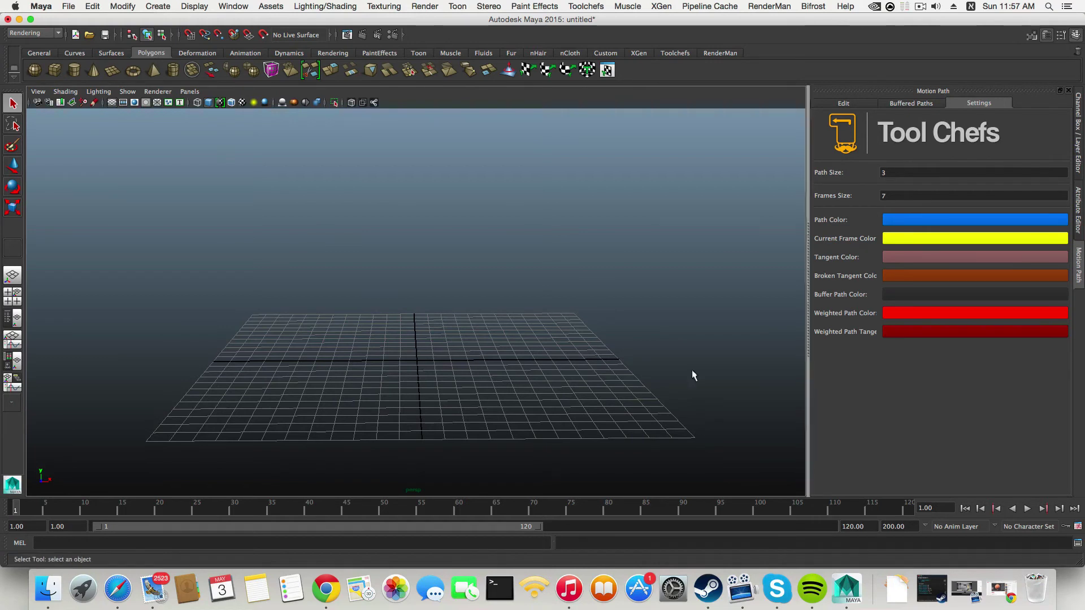
pyautogui.click(34, 69)
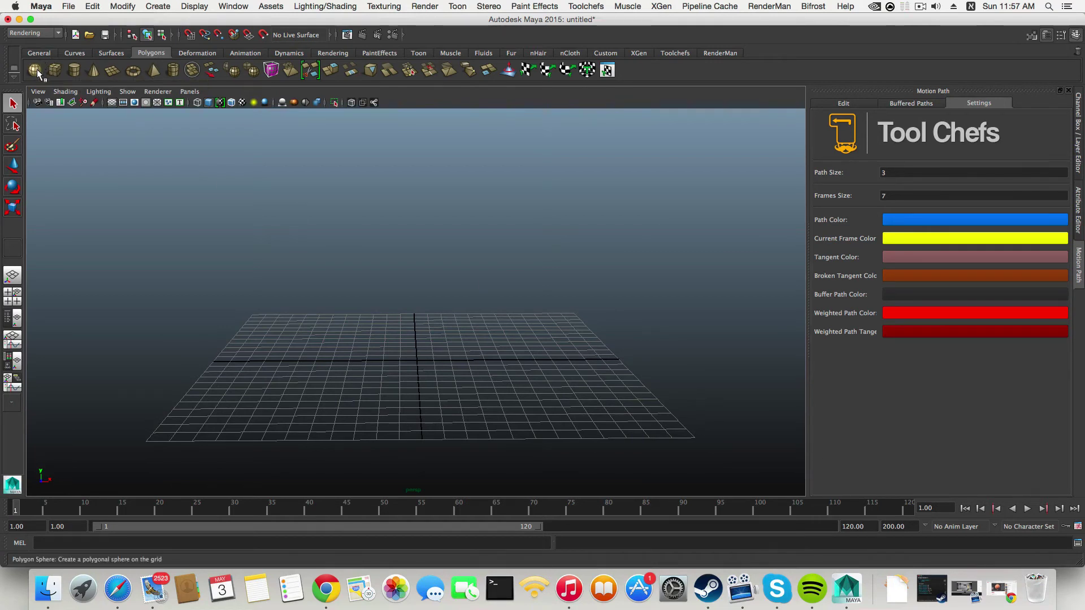
pyautogui.moveTo(397, 353); pyautogui.dragTo(413, 354)
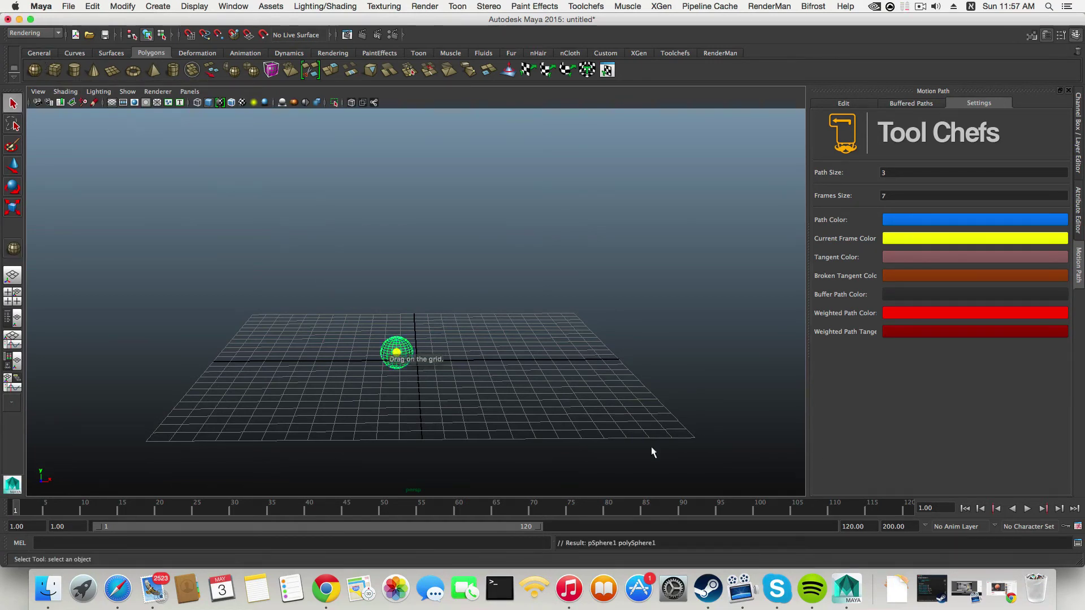
pyautogui.keyDown('alt'); pyautogui.moveTo(492, 352); pyautogui.dragTo(425, 328, button='middle'); pyautogui.keyUp('alt')
pyautogui.press('w')
pyautogui.moveTo(468, 331); pyautogui.dragTo(282, 331)
pyautogui.keyDown('alt'); pyautogui.moveTo(431, 345); pyautogui.dragTo(486, 347, button='middle'); pyautogui.keyUp('alt')
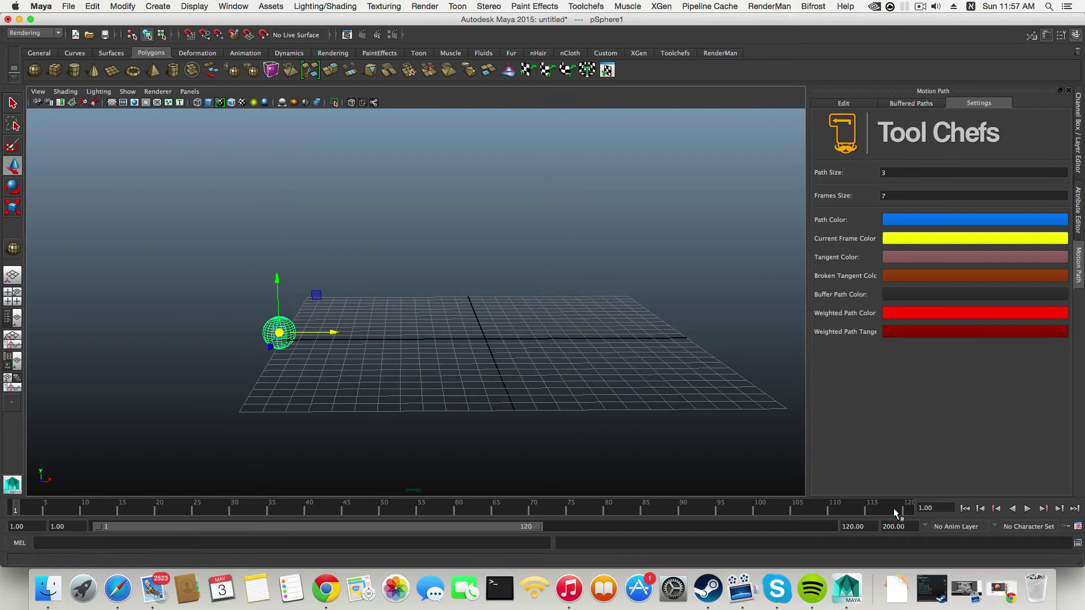
pyautogui.click(841, 526)
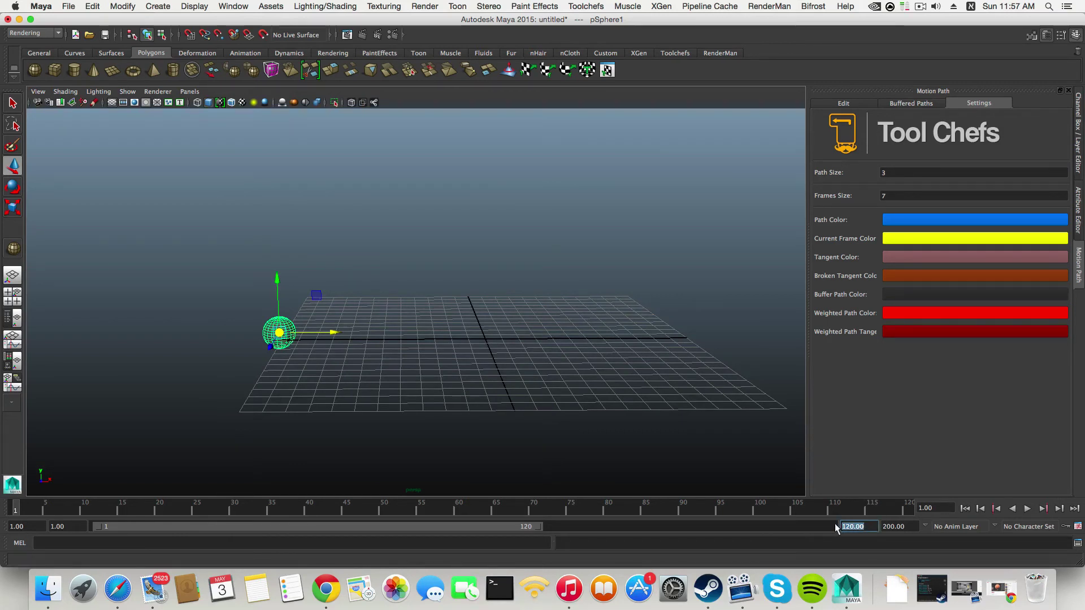
# Step: Set the playback end to 3000 frames and activate the Motion Path pencil draw tool
pyautogui.write('3000')
pyautogui.press('Return')
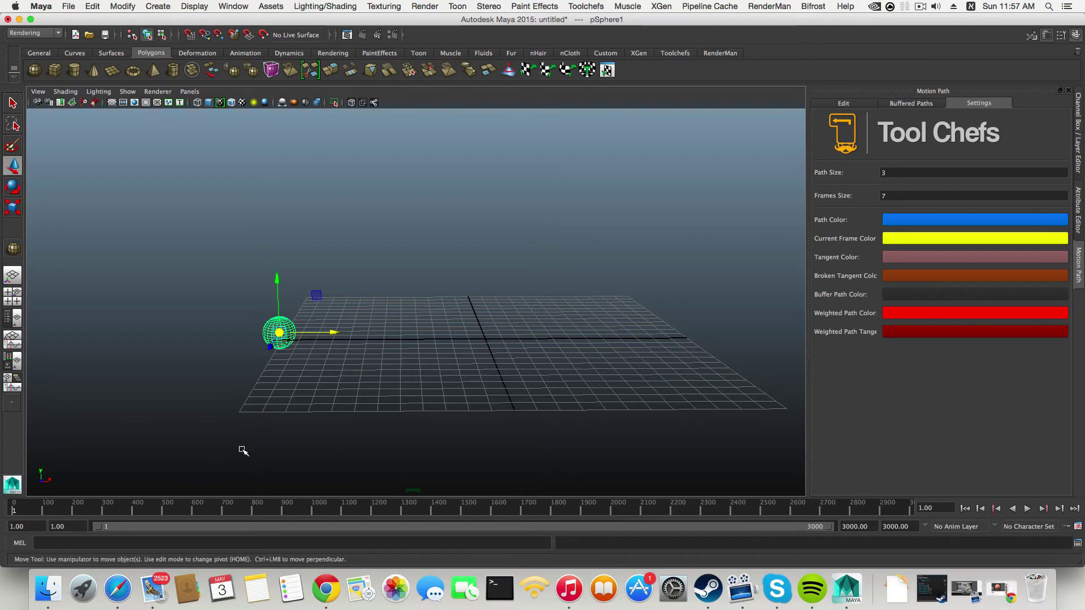
pyautogui.click(832, 108)
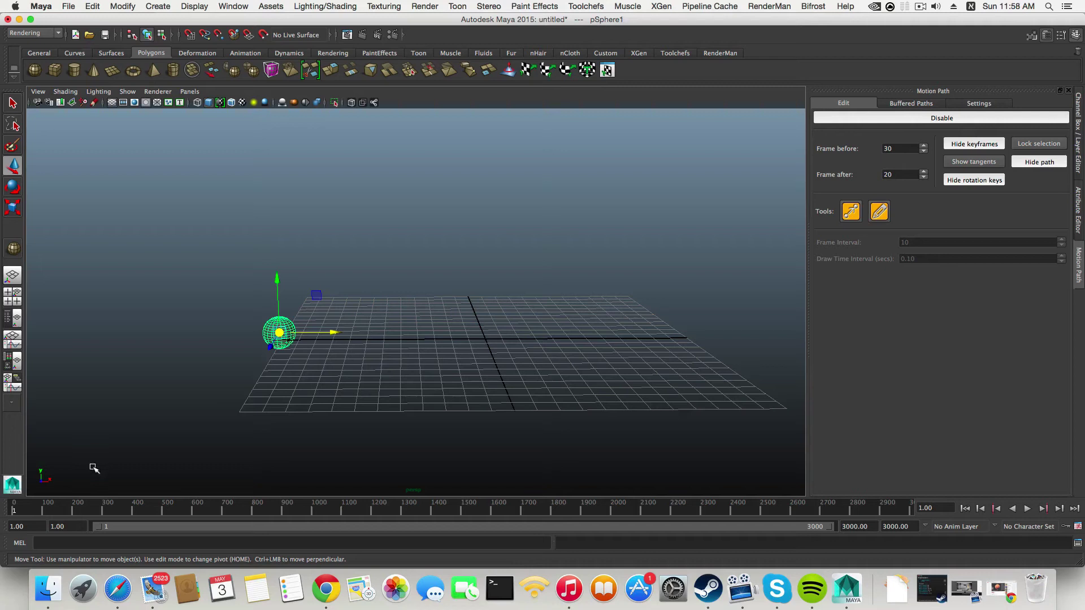
pyautogui.click(11, 515)
pyautogui.click(877, 213)
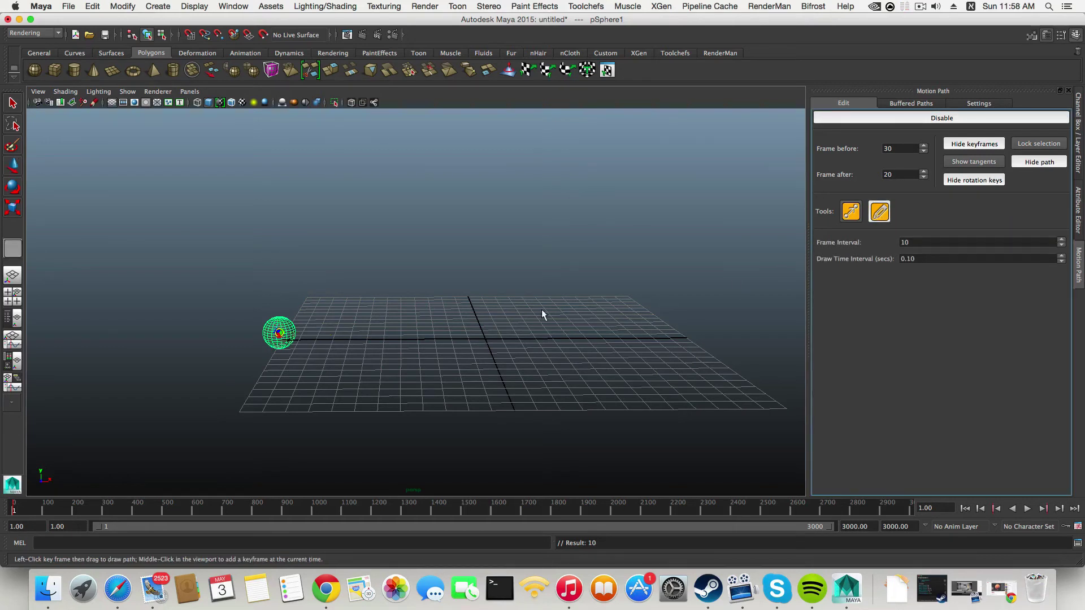
# Step: Draw a path from the sphere's keyframe rightward across the grid, then play it back
pyautogui.click(279, 335)
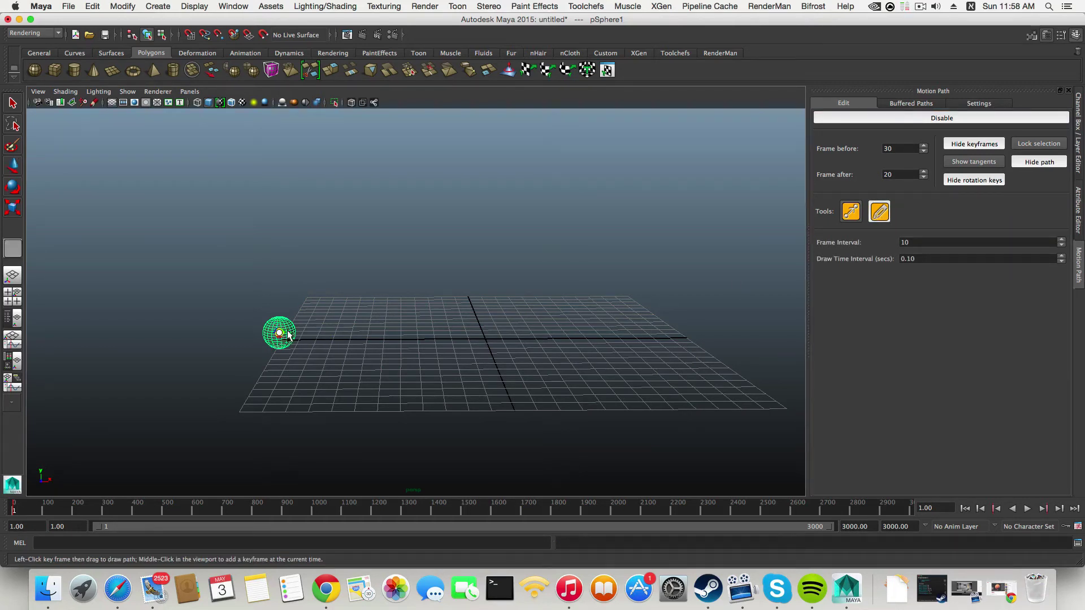
pyautogui.moveTo(291, 332); pyautogui.dragTo(303, 333)
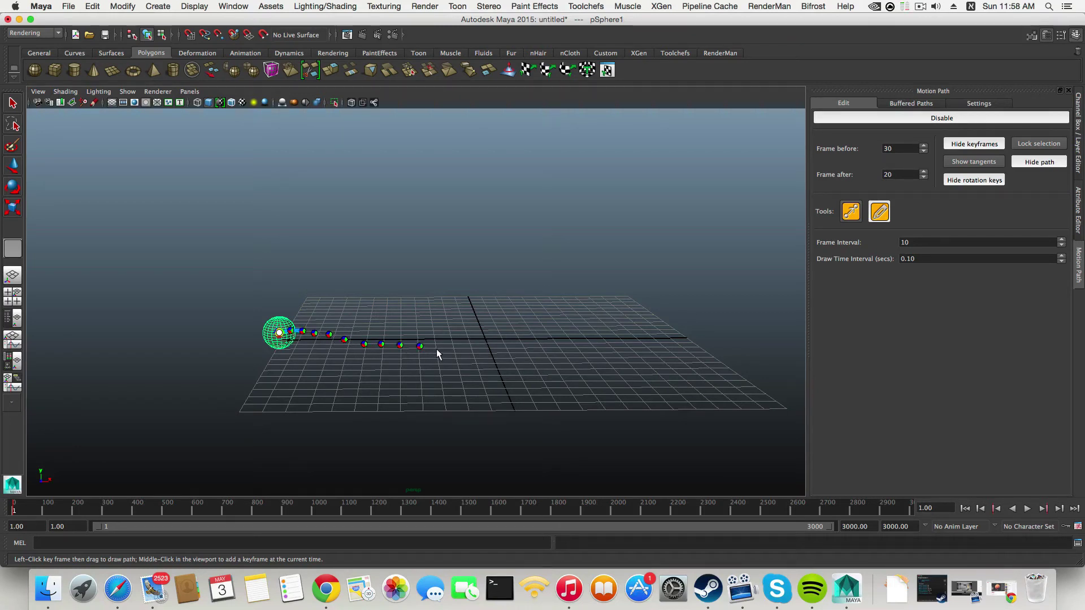
pyautogui.moveTo(437, 352); pyautogui.dragTo(470, 353)
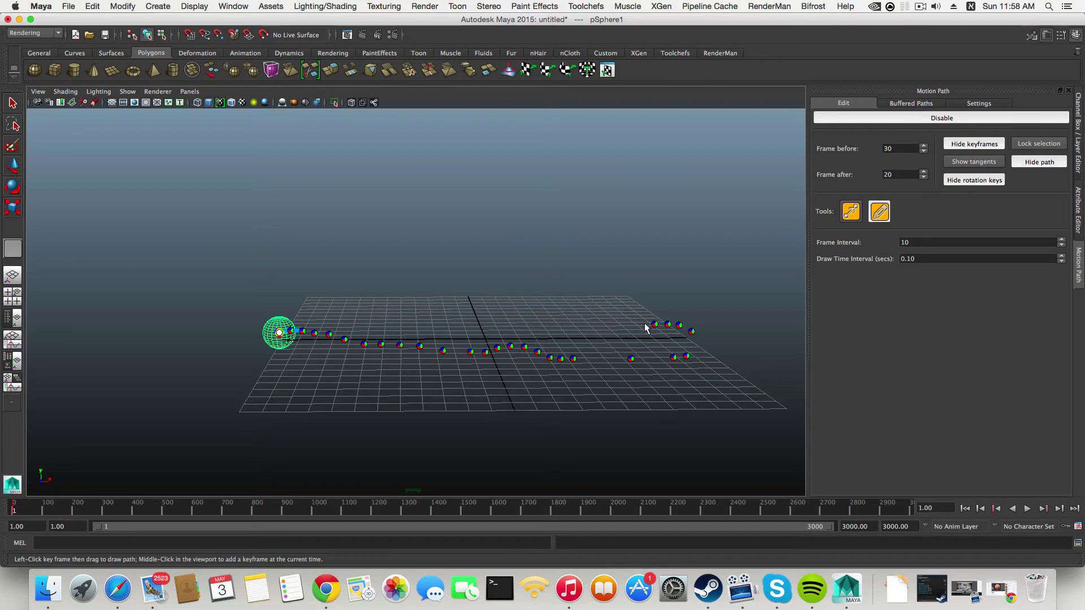
pyautogui.moveTo(644, 323); pyautogui.dragTo(624, 322)
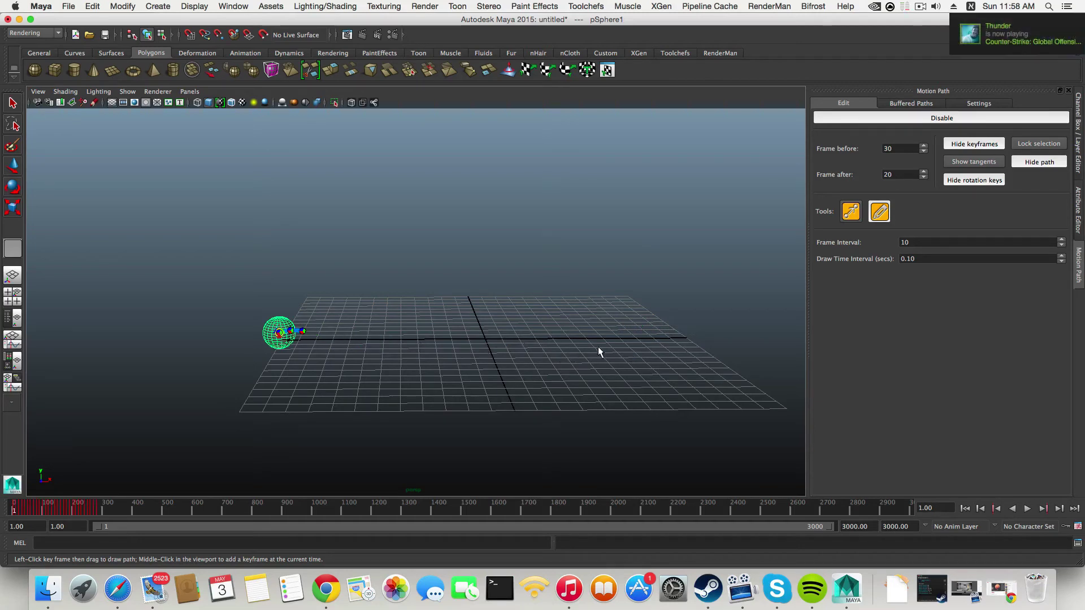
pyautogui.keyDown('alt'); pyautogui.moveTo(443, 358); pyautogui.dragTo(799, 453); pyautogui.keyUp('alt')
pyautogui.click(1028, 509)
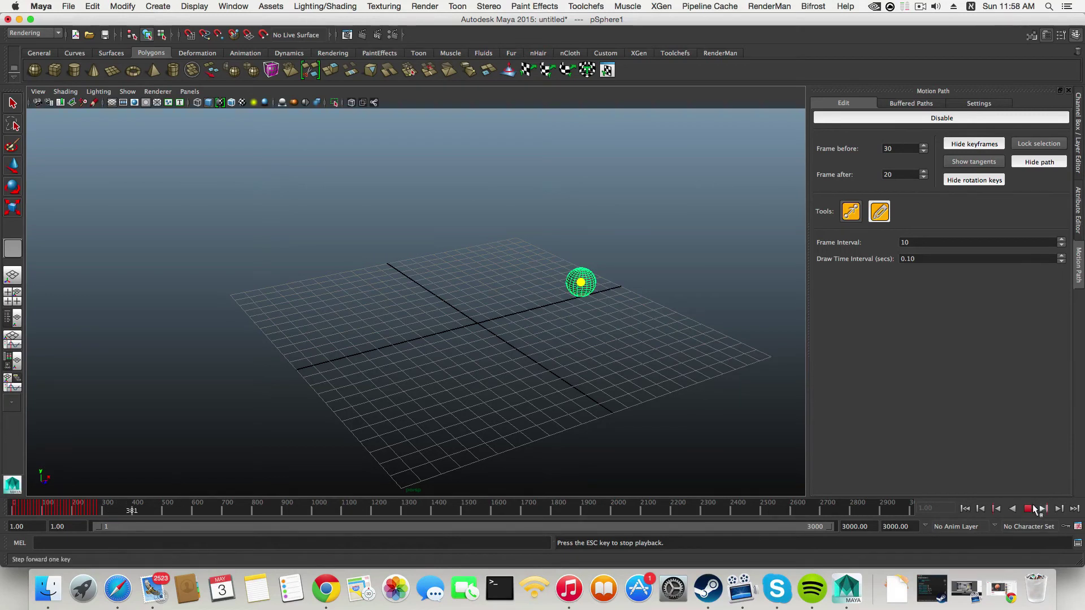
# Step: Stop playback, go to frame 220, and draw a new stroke from the sphere toward the grid's front
pyautogui.press('Escape')
pyautogui.moveTo(109, 511); pyautogui.dragTo(76, 512)
pyautogui.keyDown('alt'); pyautogui.moveTo(210, 494); pyautogui.dragTo(321, 442); pyautogui.keyUp('alt')
pyautogui.keyDown('alt'); pyautogui.moveTo(321, 442); pyautogui.dragTo(456, 256, button='right'); pyautogui.keyUp('alt')
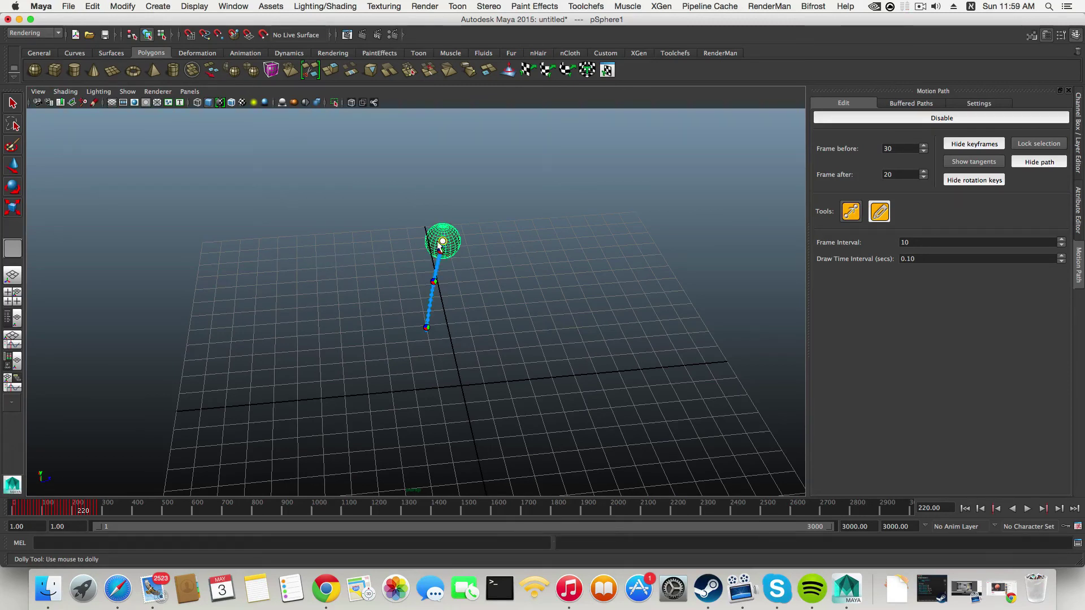
pyautogui.moveTo(442, 241); pyautogui.dragTo(368, 254)
pyautogui.moveTo(203, 272); pyautogui.dragTo(204, 272)
# Step: Replay the sphere's animation from the first frame, then stop it
pyautogui.click(965, 509)
pyautogui.click(1027, 510)
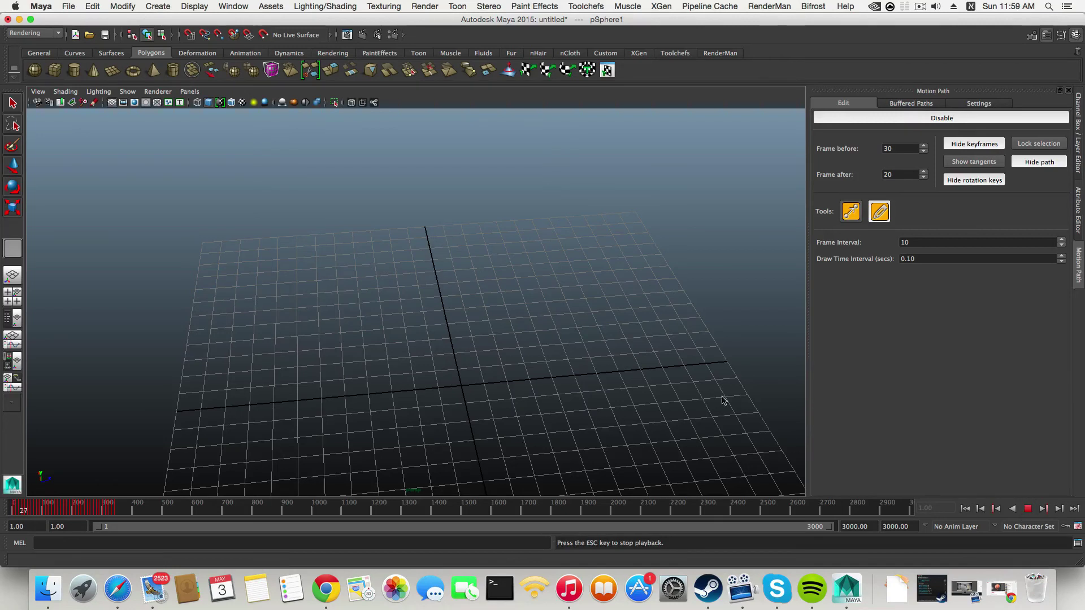
pyautogui.keyDown('alt'); pyautogui.moveTo(722, 399); pyautogui.dragTo(647, 392, button='right'); pyautogui.keyUp('alt')
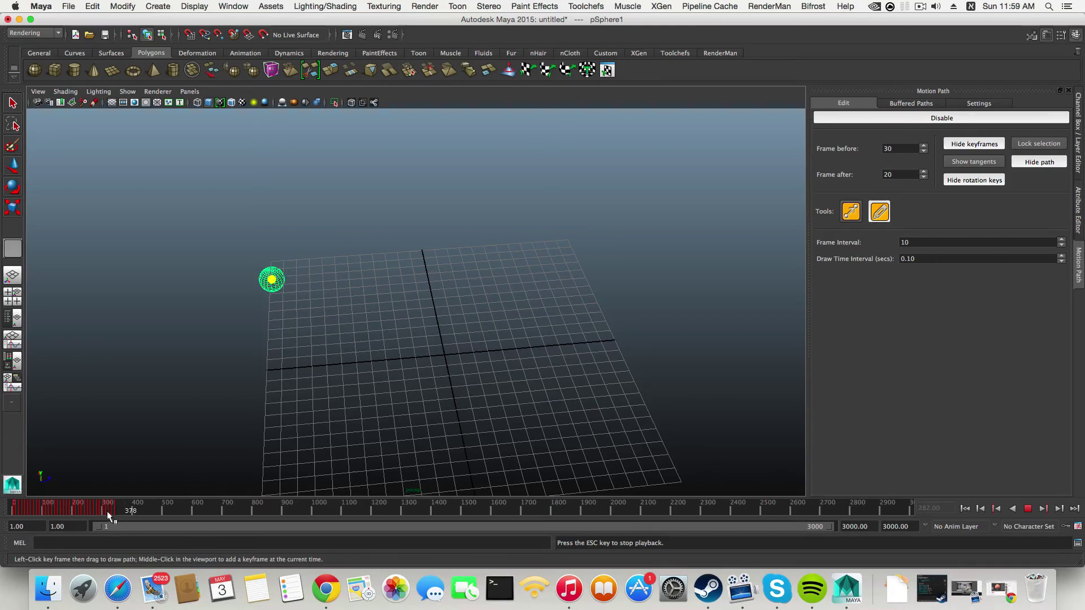
pyautogui.click(1027, 509)
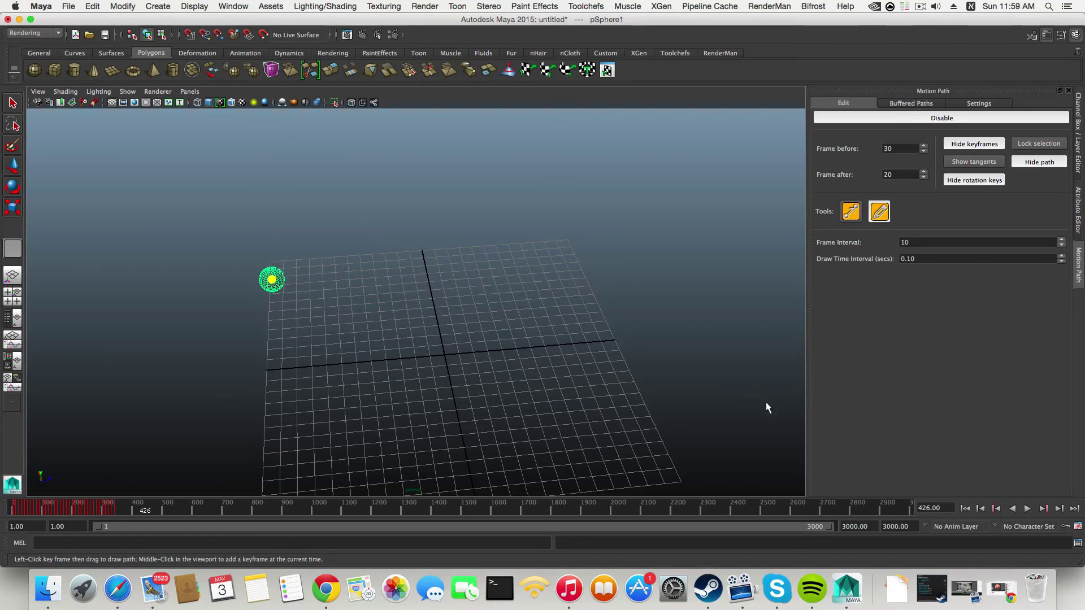
# Step: At frame 335, draw another path segment from the sphere and play it through frame 407
pyautogui.moveTo(112, 517); pyautogui.dragTo(118, 512)
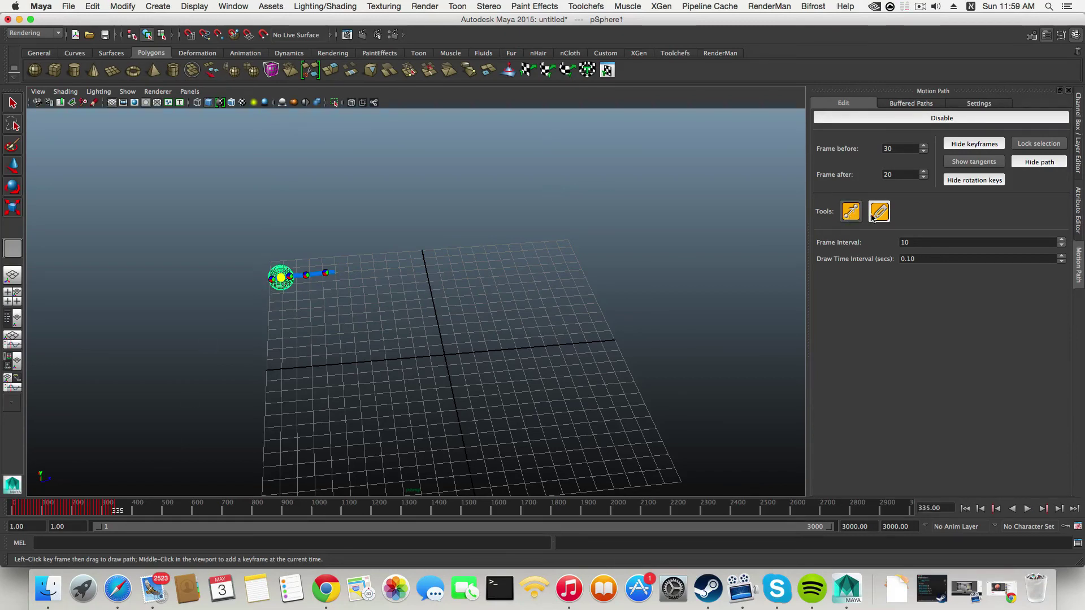
pyautogui.press('w')
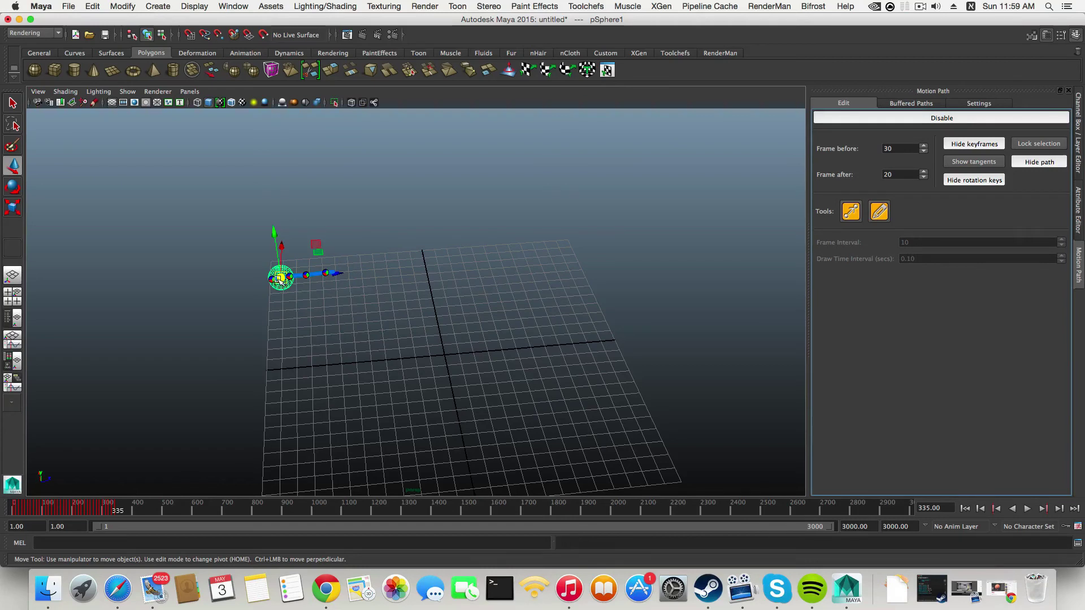
pyautogui.click(879, 212)
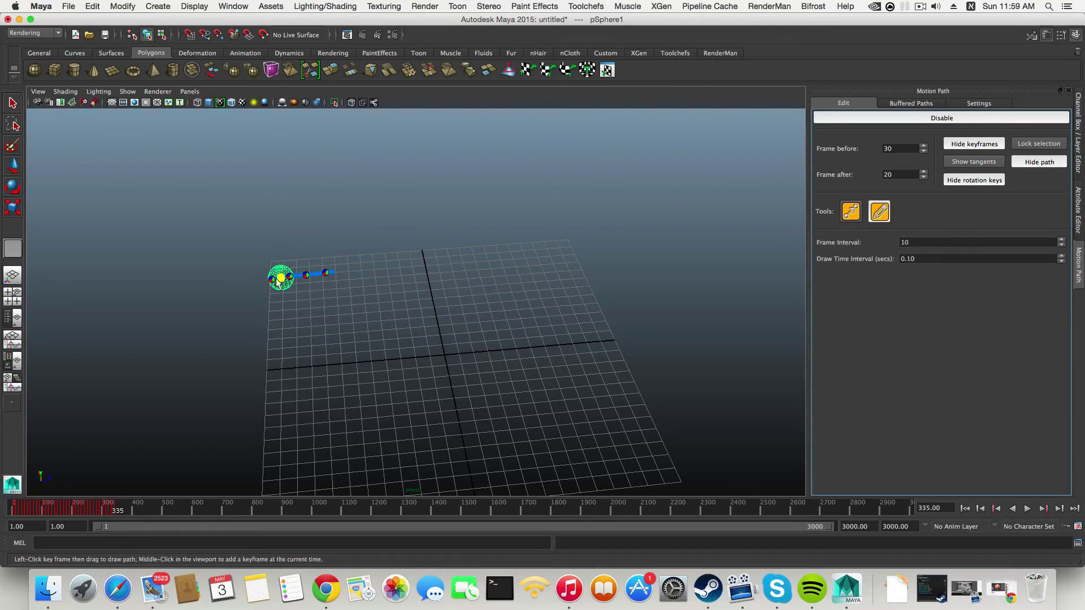
pyautogui.moveTo(272, 283); pyautogui.dragTo(269, 329)
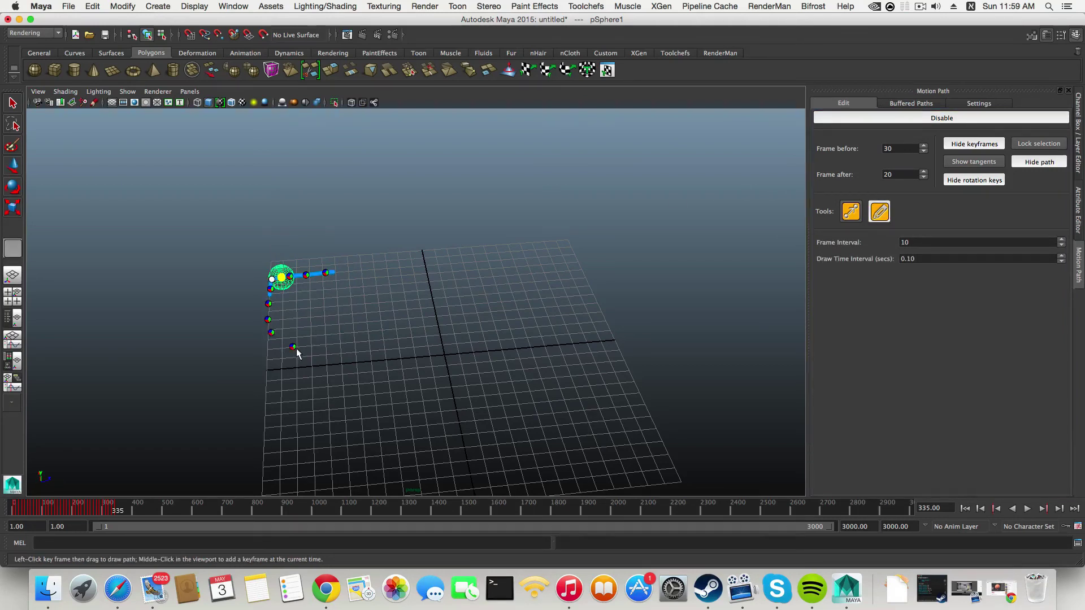
pyautogui.moveTo(354, 345); pyautogui.dragTo(371, 338)
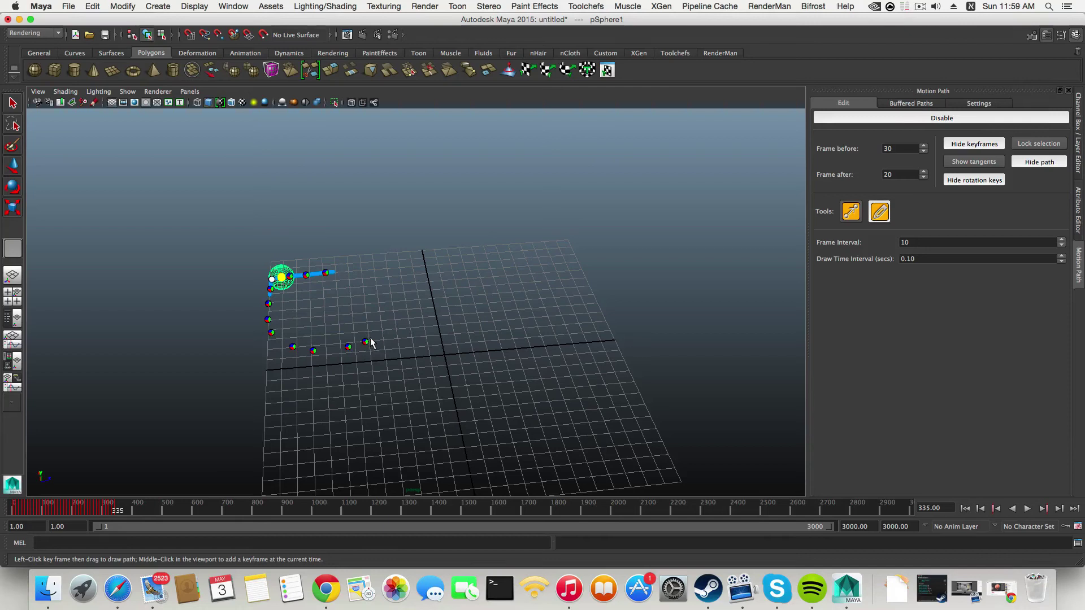
pyautogui.click(1028, 510)
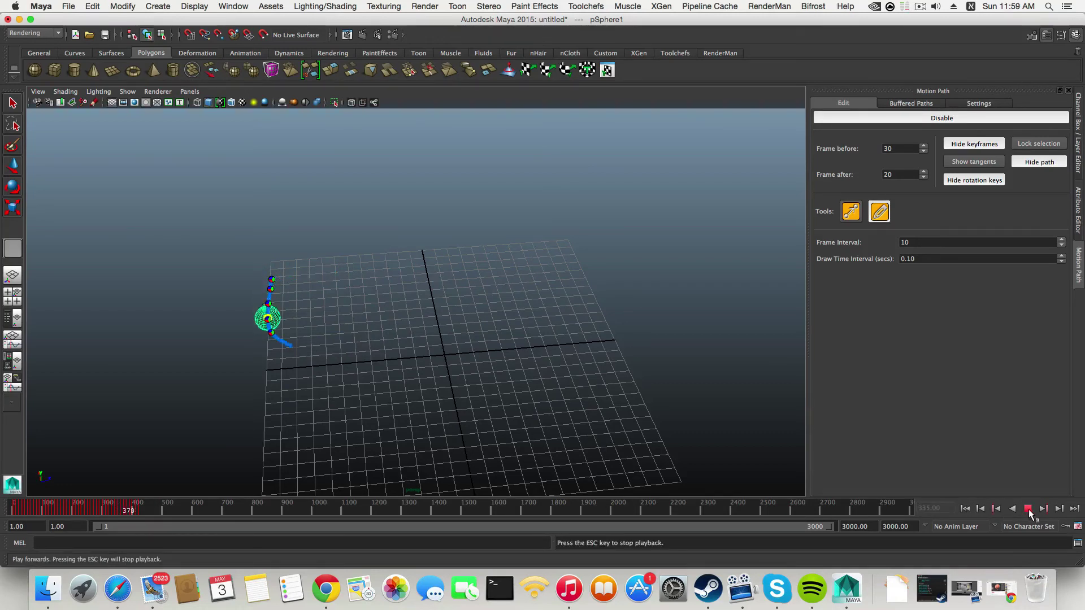
pyautogui.click(1028, 509)
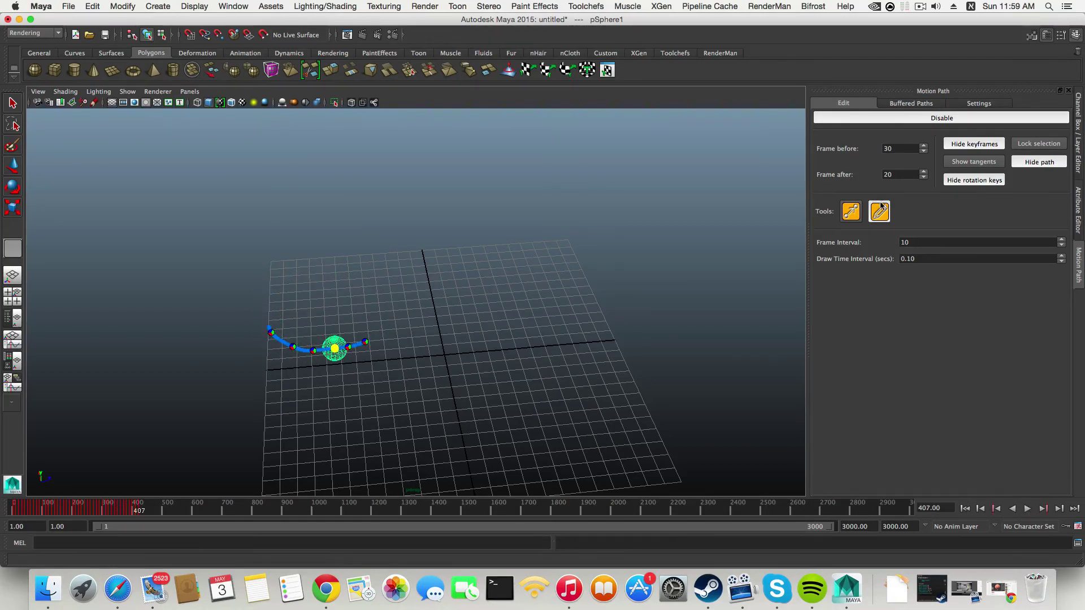
# Step: Drag three of pSphere1's path keys into a squared loop and scrub to preview the motion
pyautogui.click(852, 212)
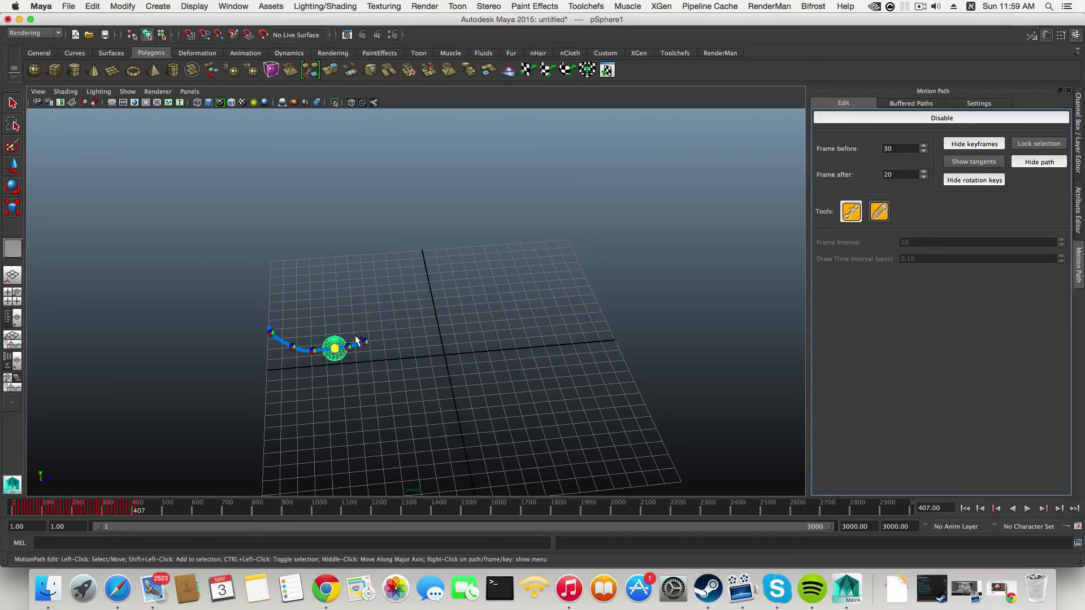
pyautogui.moveTo(313, 347); pyautogui.dragTo(317, 287)
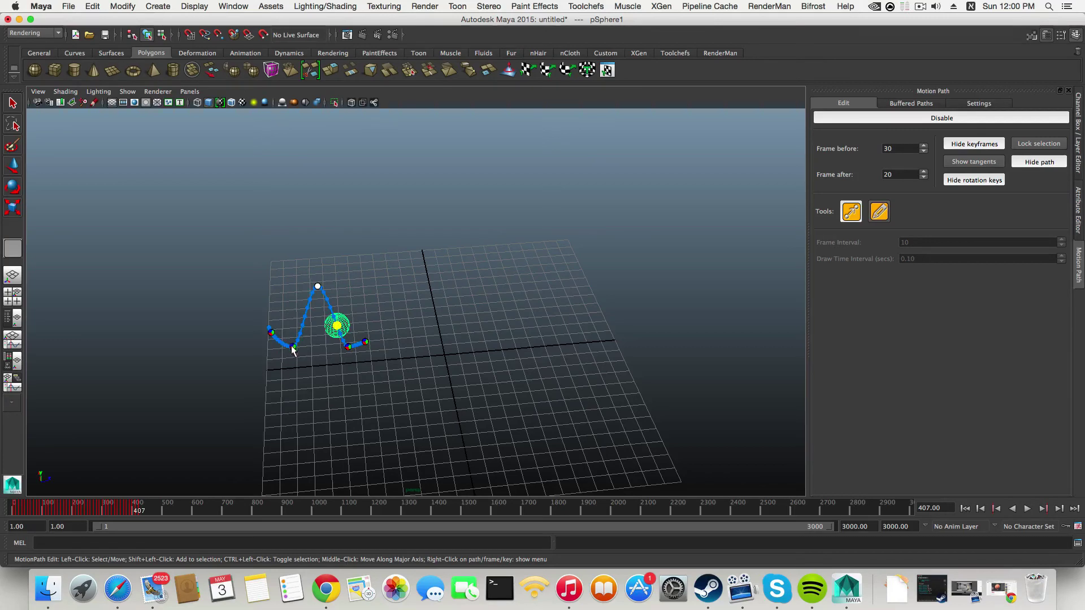
pyautogui.moveTo(291, 344); pyautogui.dragTo(278, 294)
pyautogui.moveTo(271, 333); pyautogui.dragTo(302, 340)
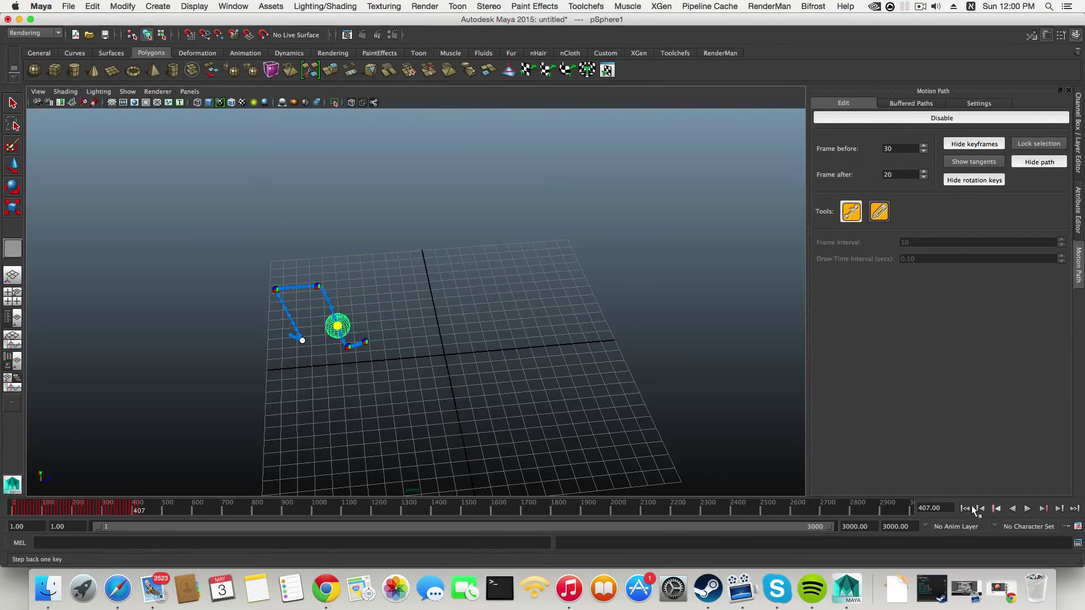
pyautogui.moveTo(143, 511)
pyautogui.mouseDown()
pyautogui.moveTo(113, 508)
pyautogui.moveTo(136, 510)
pyautogui.mouseUp()
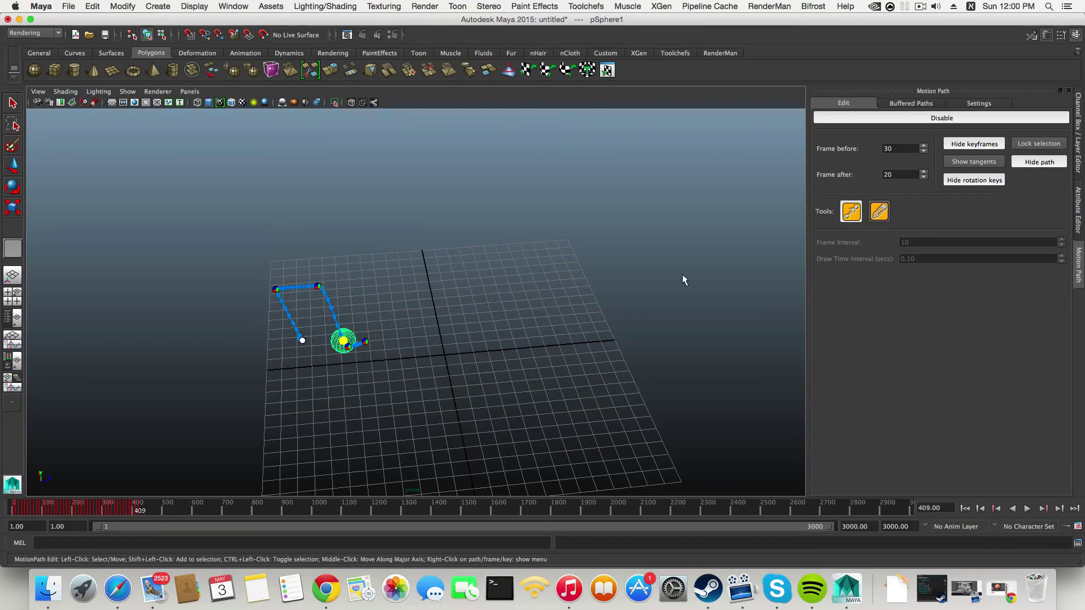
pyautogui.click(886, 216)
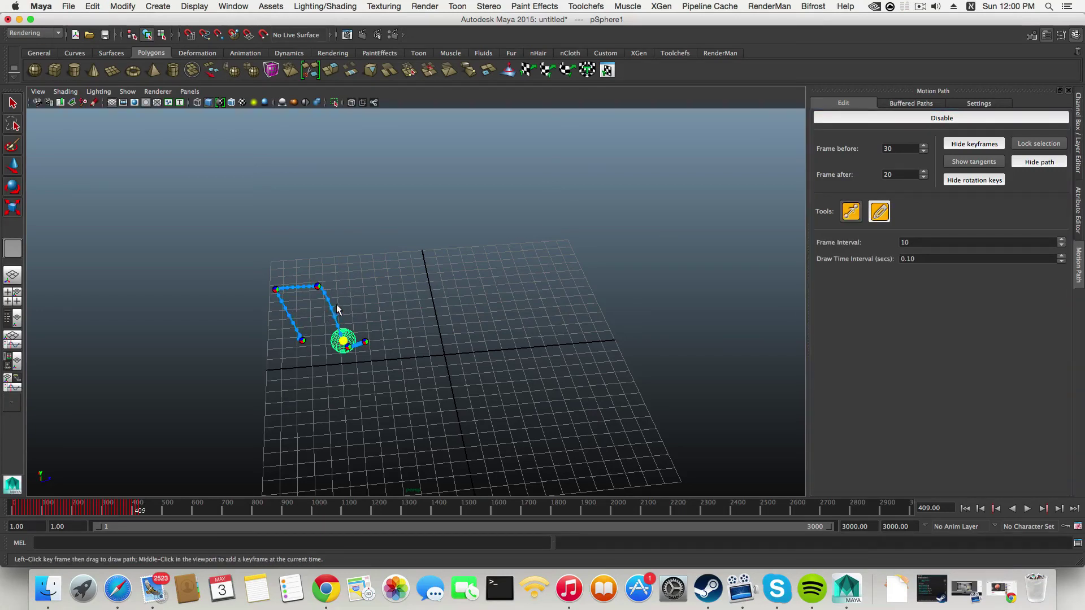
# Step: Play the sphere's animation from the start and stop it at frame 90
pyautogui.click(964, 508)
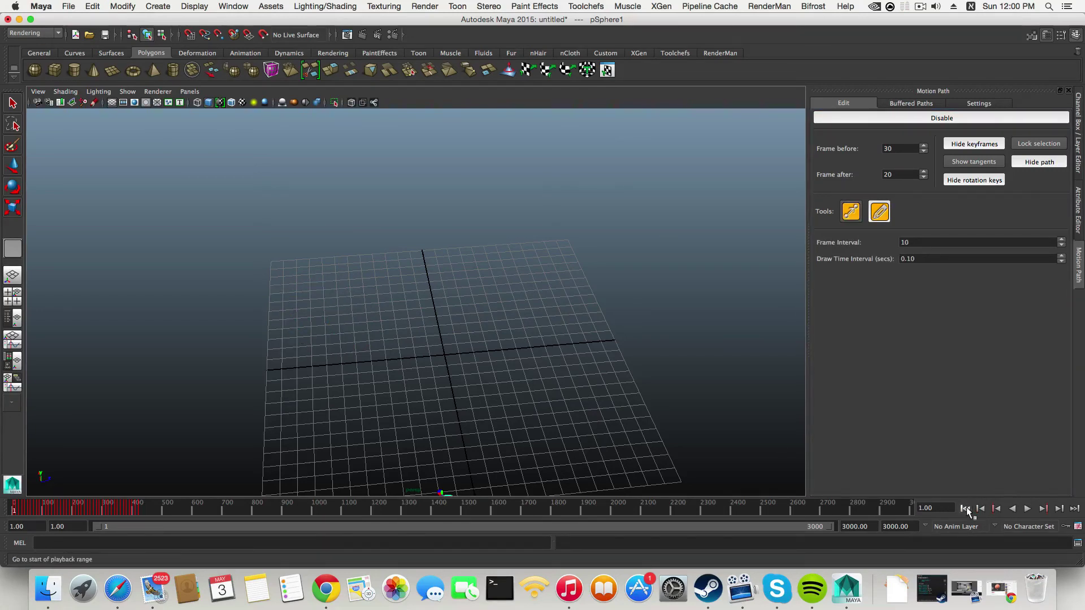
pyautogui.click(1027, 508)
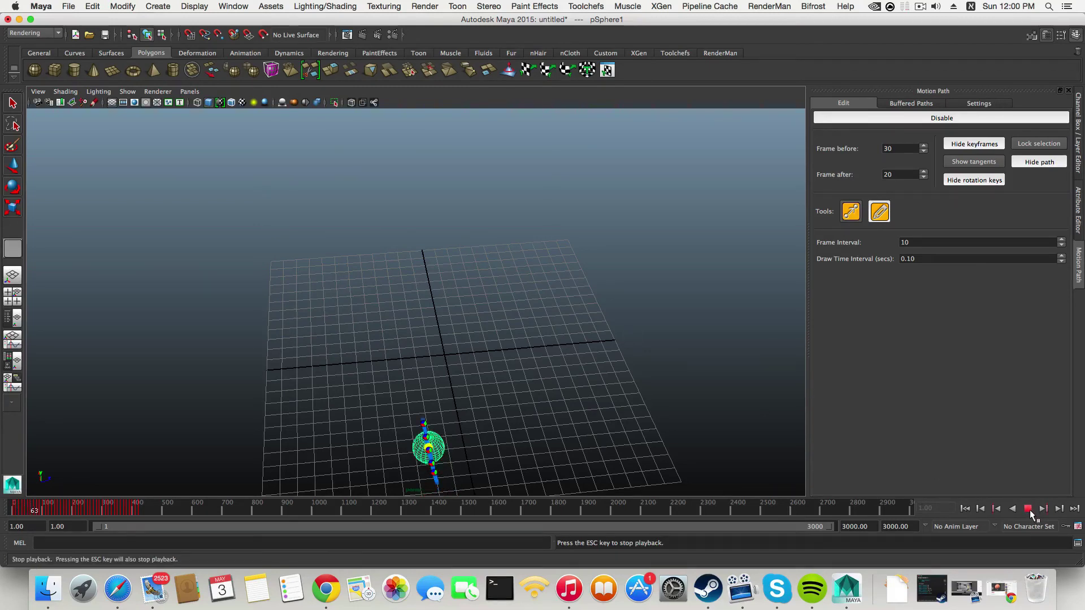
pyautogui.click(1028, 509)
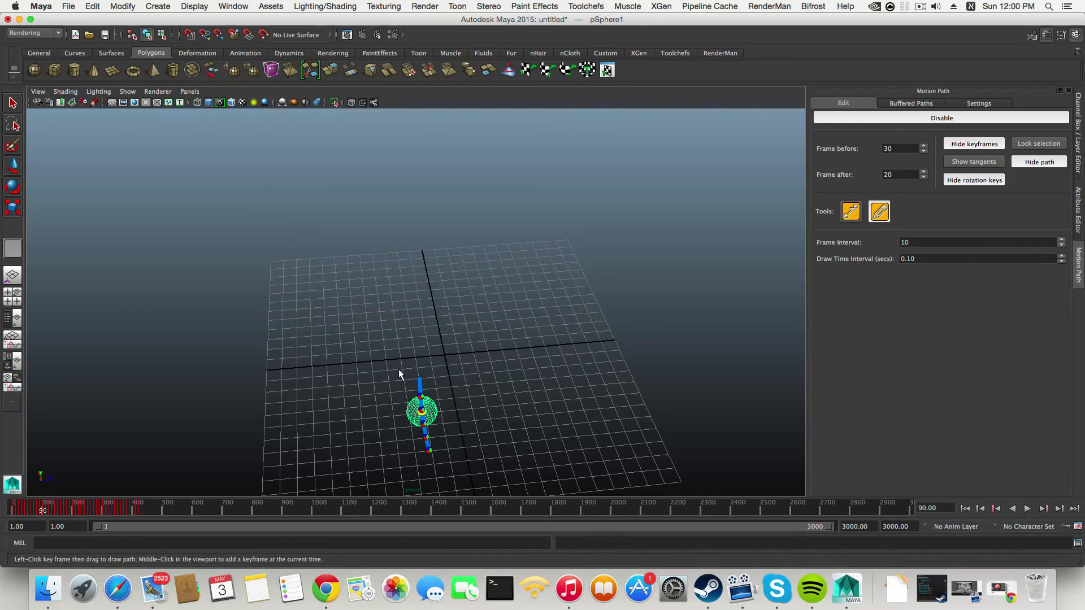
# Step: Tumble and zoom the viewport in closer on the sphere's path
pyautogui.scroll(-3, 399, 371)
pyautogui.keyDown('alt'); pyautogui.moveTo(398, 370); pyautogui.dragTo(347, 374); pyautogui.keyUp('alt')
pyautogui.scroll(3, 347, 374)
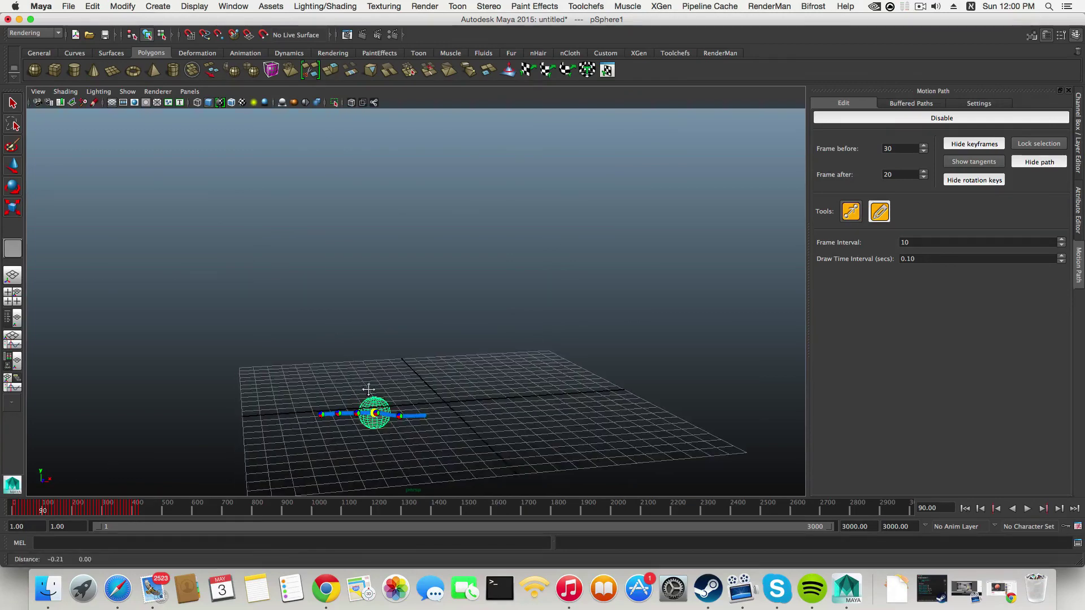
pyautogui.keyDown('alt'); pyautogui.moveTo(362, 446); pyautogui.dragTo(372, 395, button='middle'); pyautogui.keyUp('alt')
pyautogui.scroll(3, 371, 395)
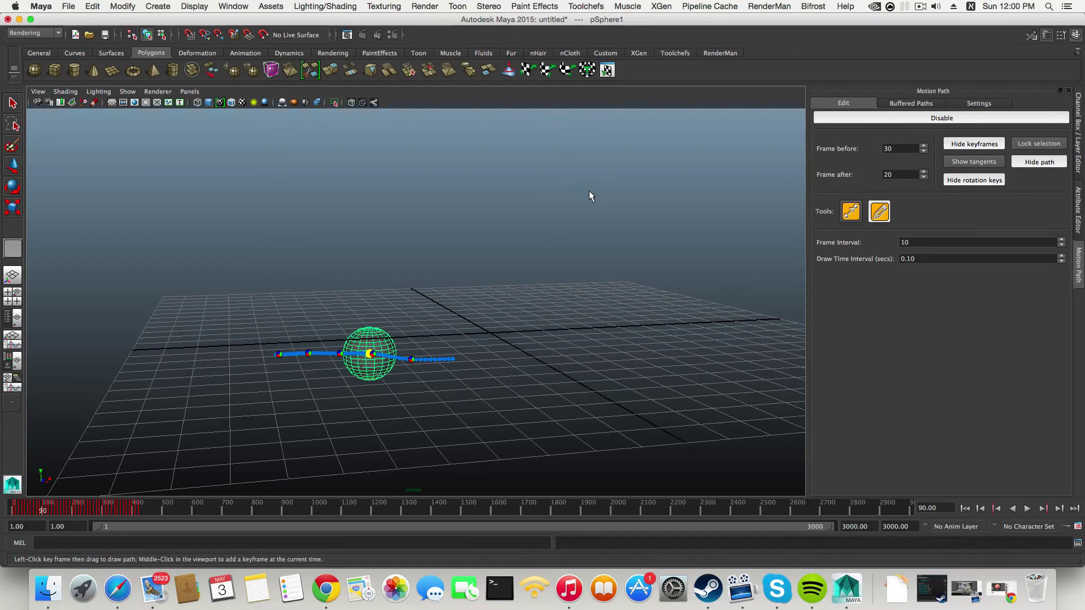
# Step: Check the Motion Path panel's Buffered Paths and colour Settings, then return to Edit options
pyautogui.click(907, 103)
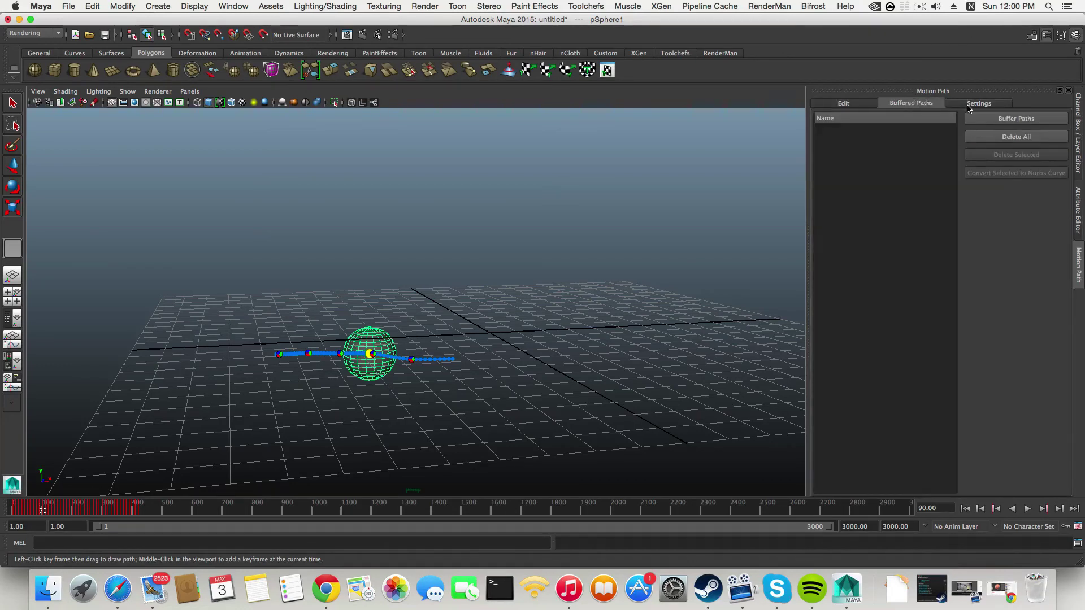
pyautogui.click(969, 107)
pyautogui.click(849, 100)
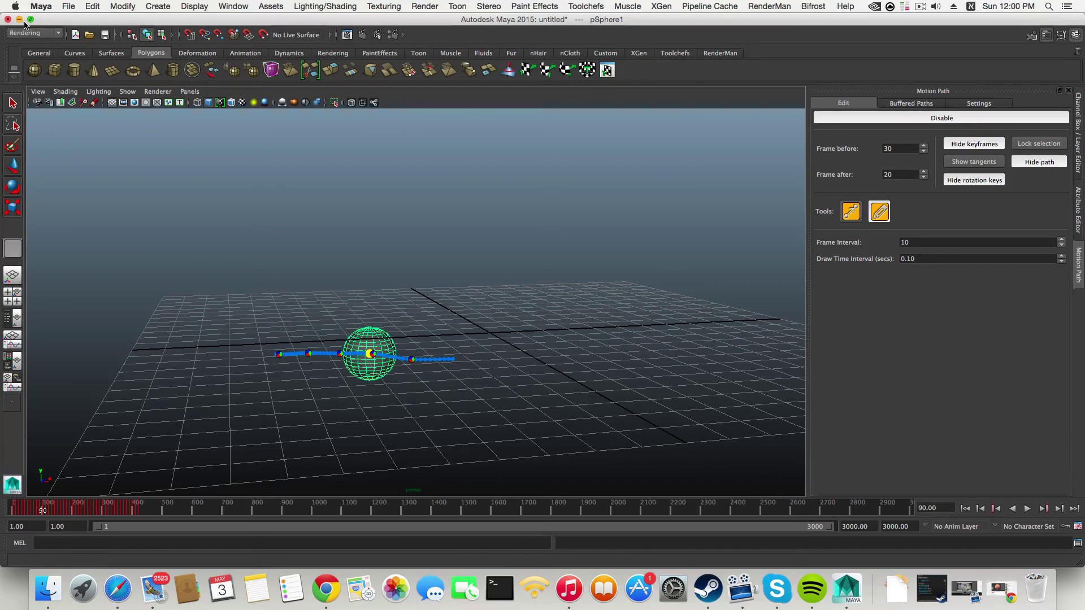
# Step: Minimize Maya, the Steam Friends list and Chrome, then launch Safari from the Dock
pyautogui.click(20, 21)
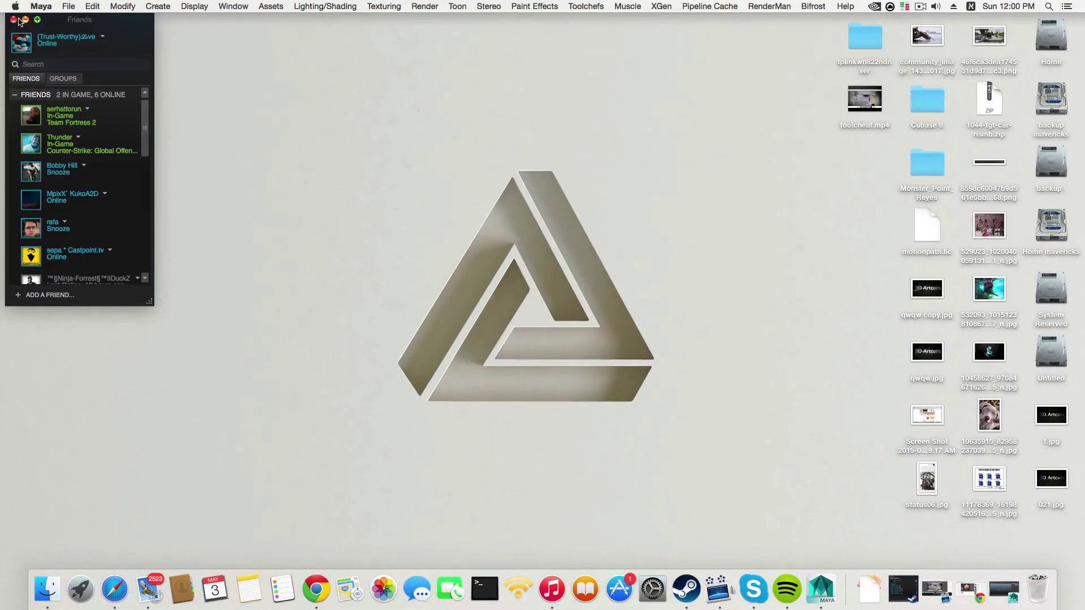
pyautogui.click(25, 20)
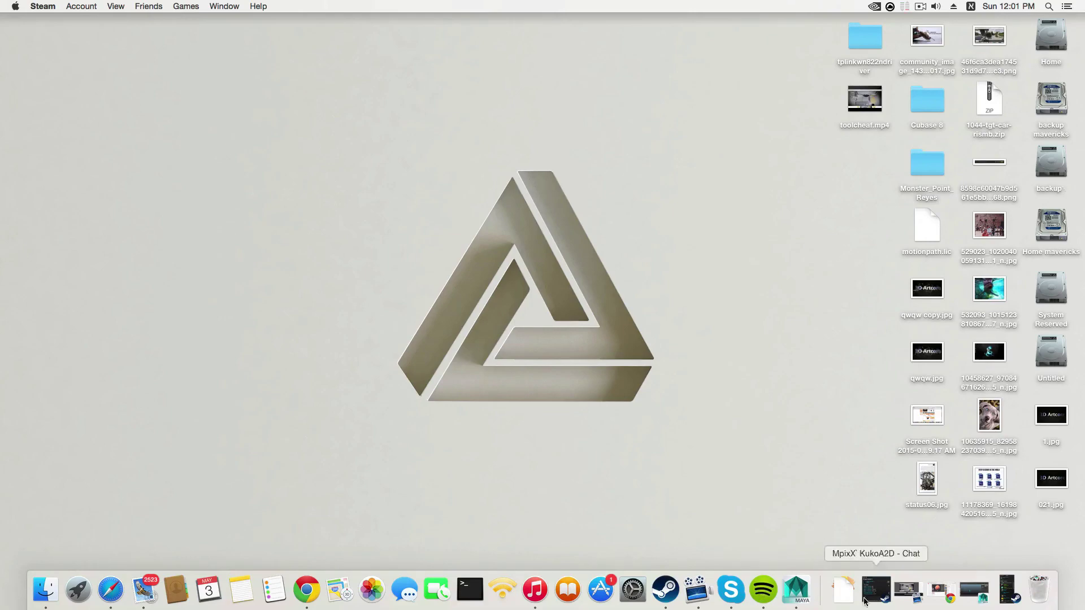
pyautogui.click(306, 589)
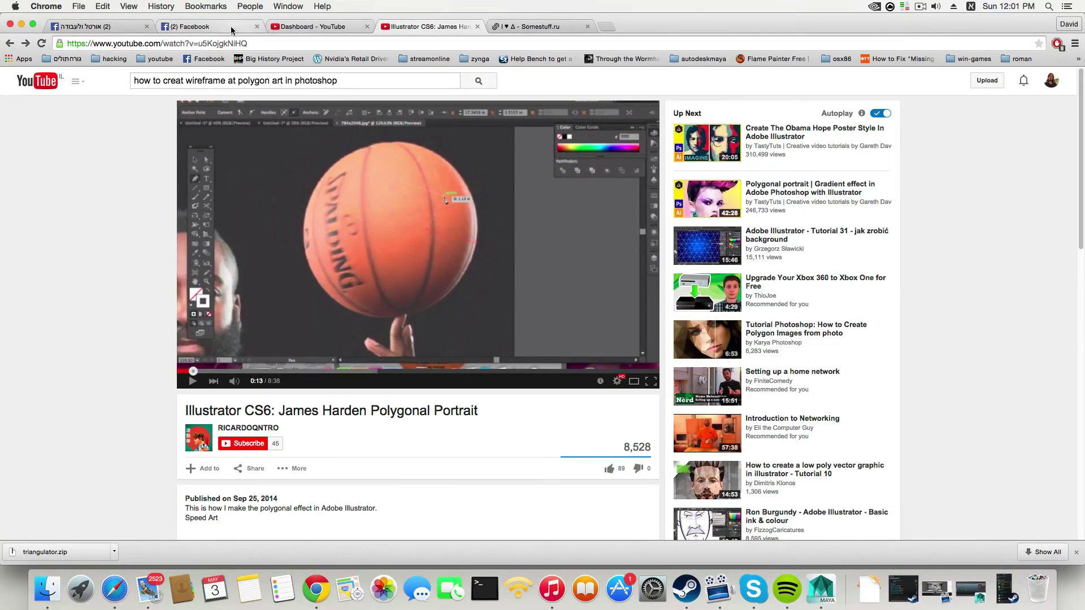
pyautogui.click(22, 23)
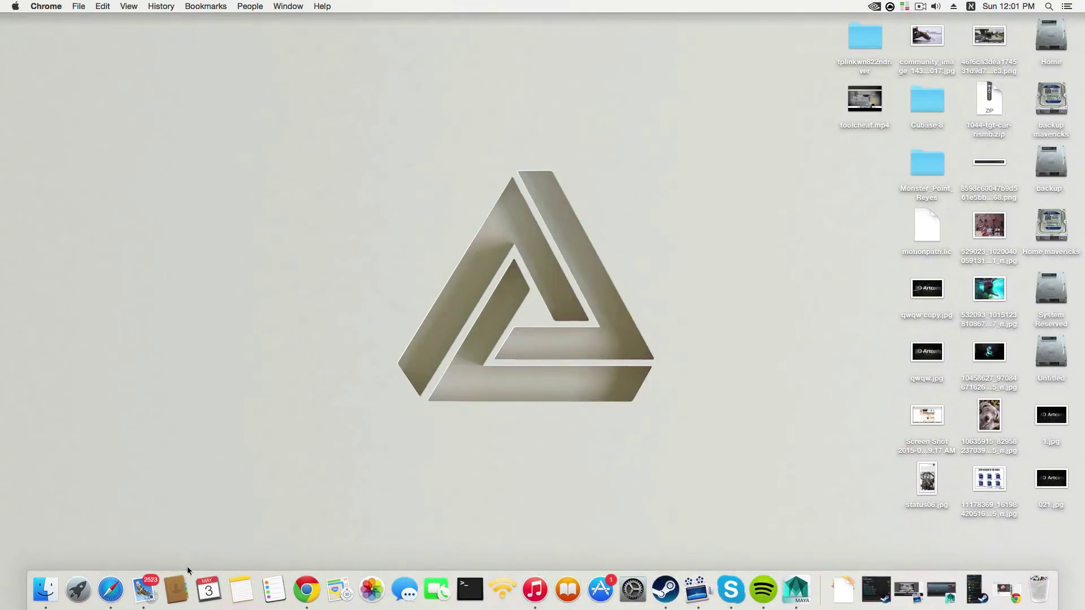
pyautogui.click(110, 591)
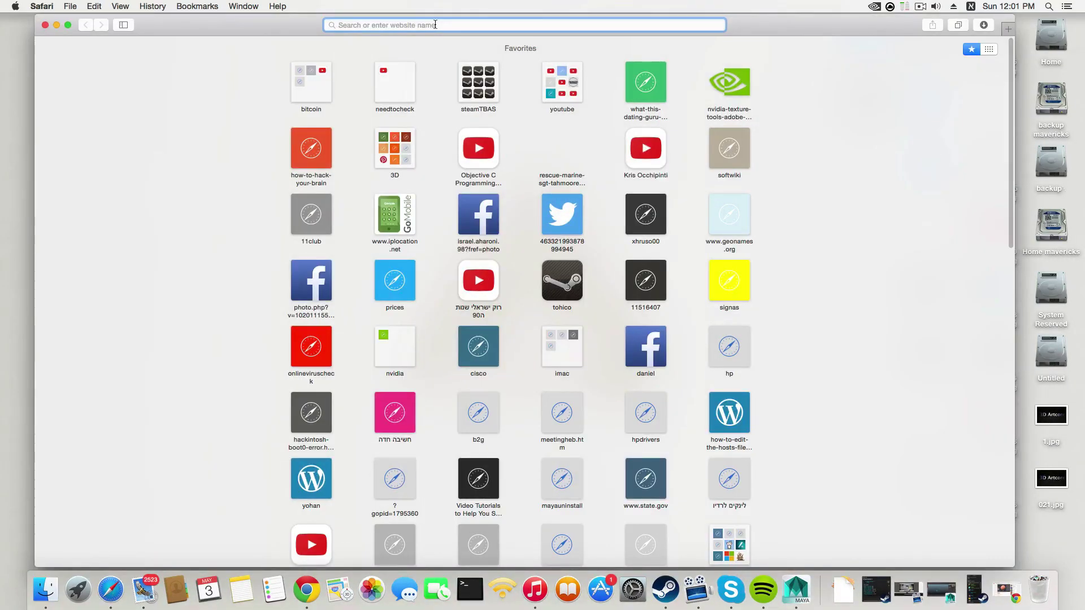
# Step: Load facebook.com, search for 'toolchefs' correcting the typos, and open the Toolchefs page
pyautogui.write('facebook.com')
pyautogui.press('Return')
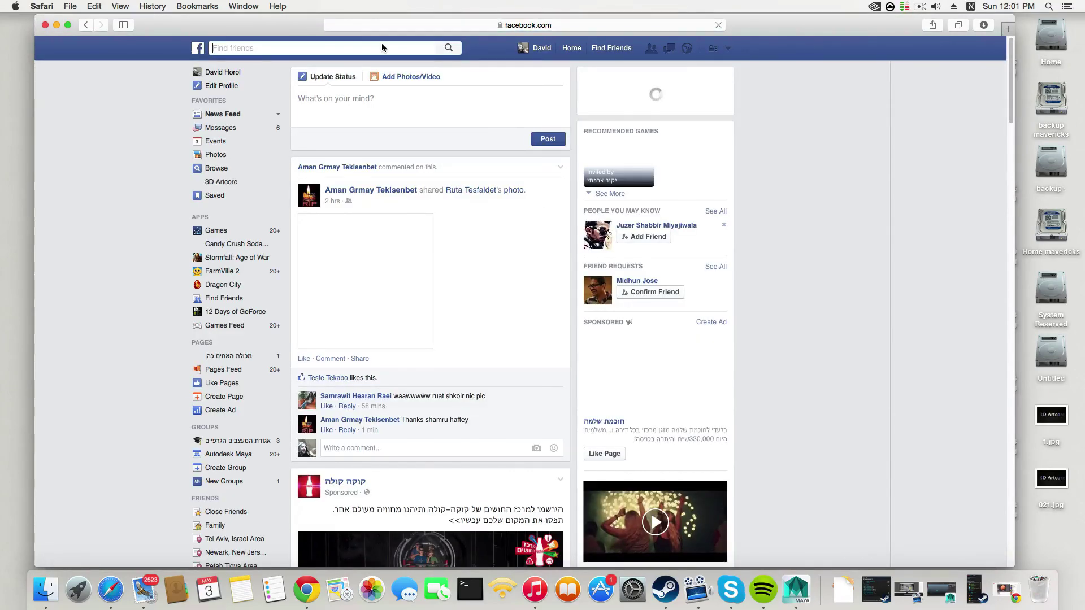
pyautogui.write('toolcheaf')
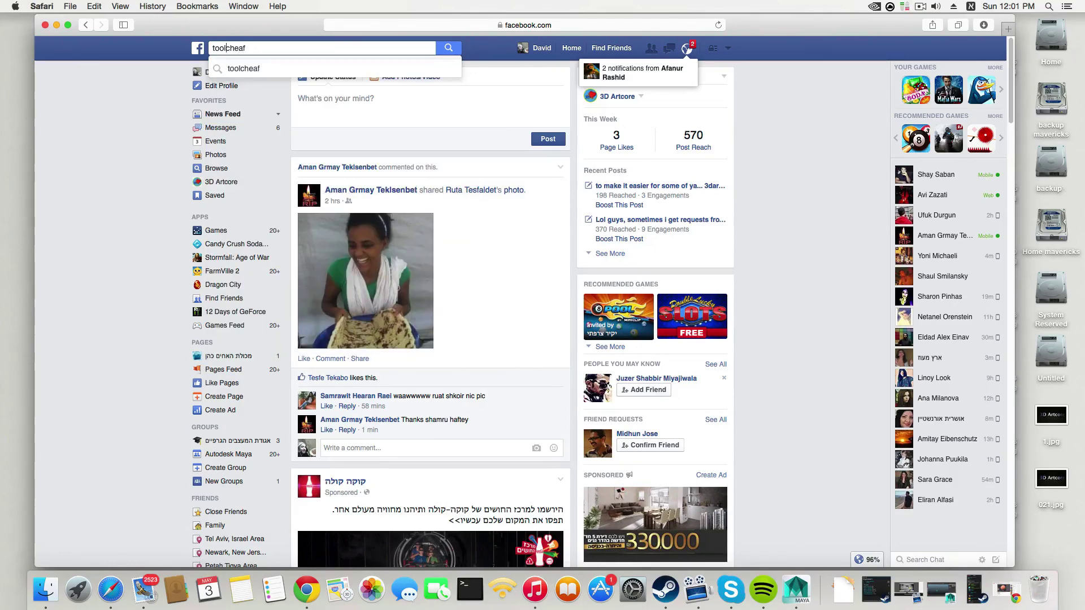
pyautogui.write('s')
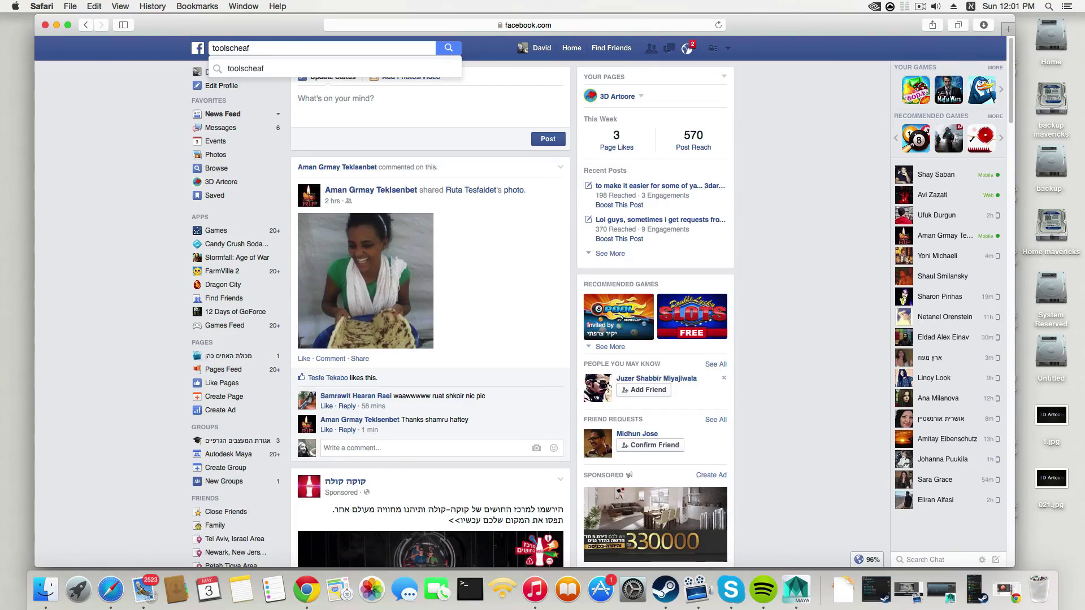
pyautogui.press('BackSpace')
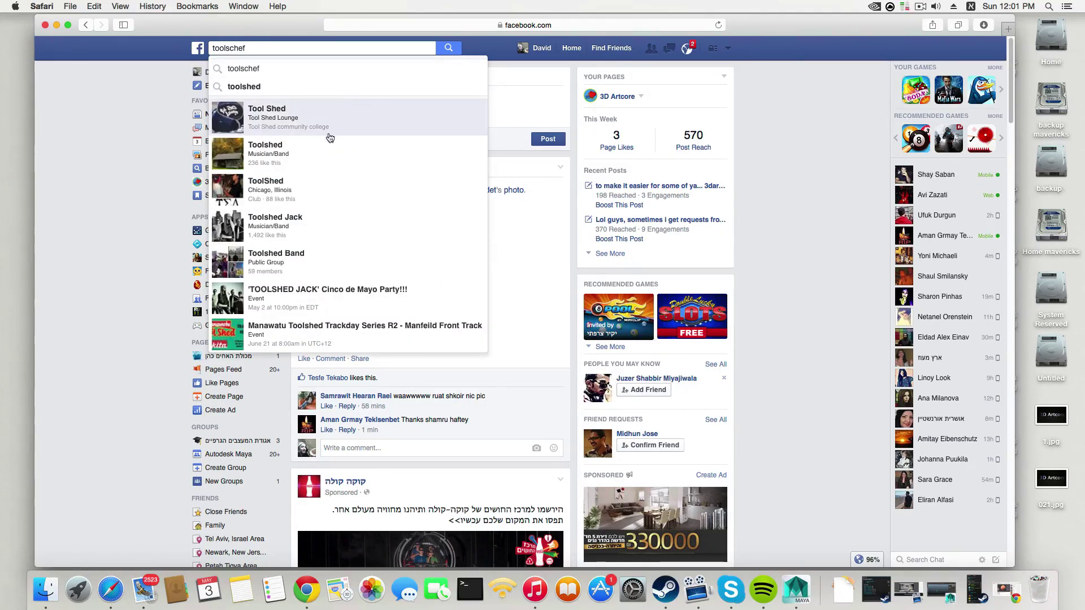
pyautogui.click(229, 48)
pyautogui.press('BackSpace')
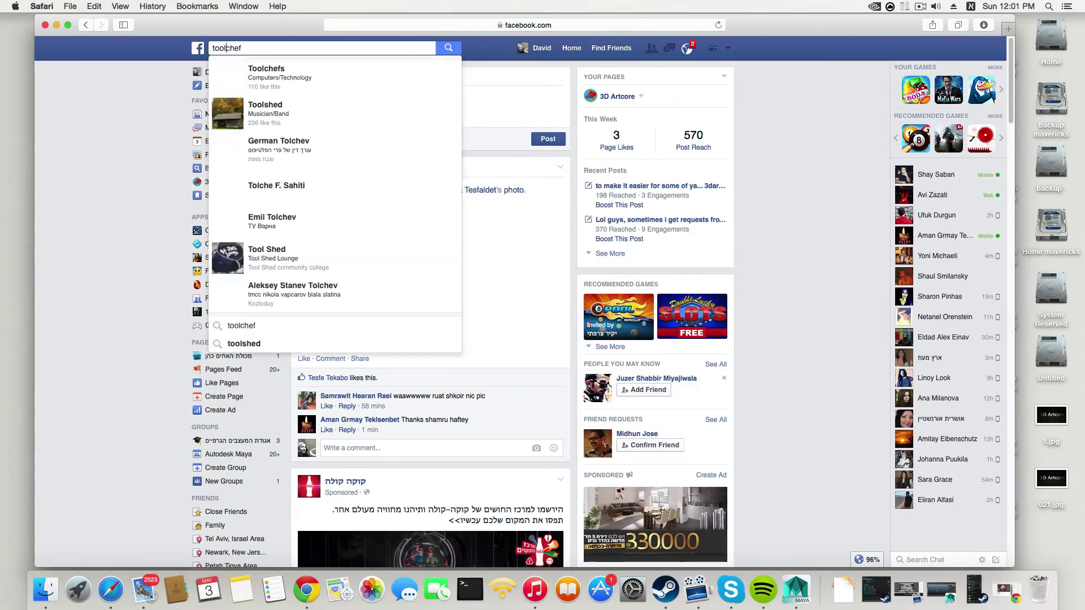
pyautogui.click(381, 90)
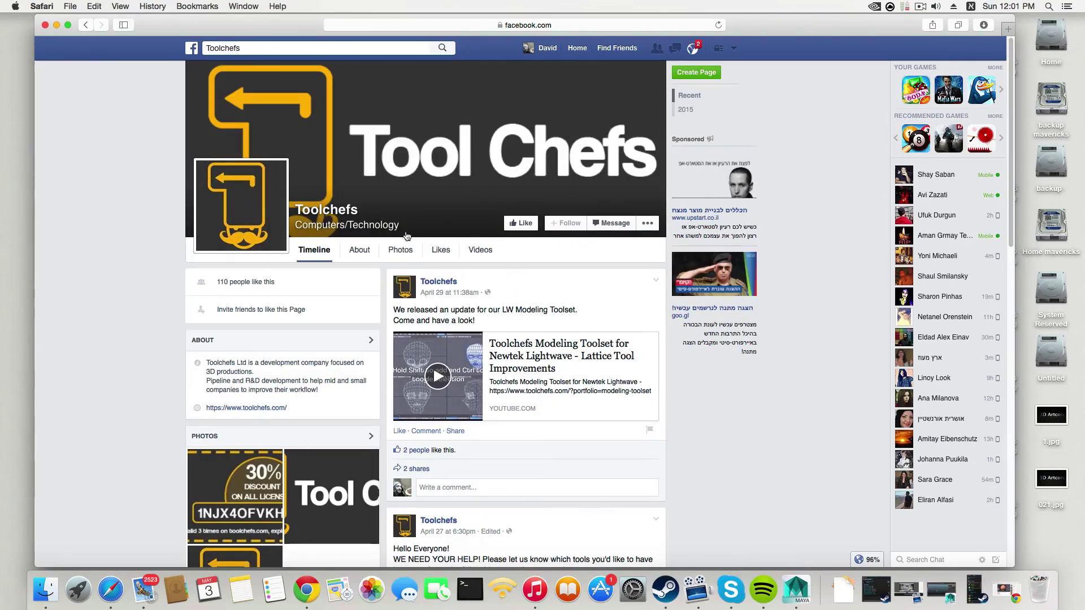
# Step: Like and follow the Toolchefs page and scroll through its timeline
pyautogui.click(521, 223)
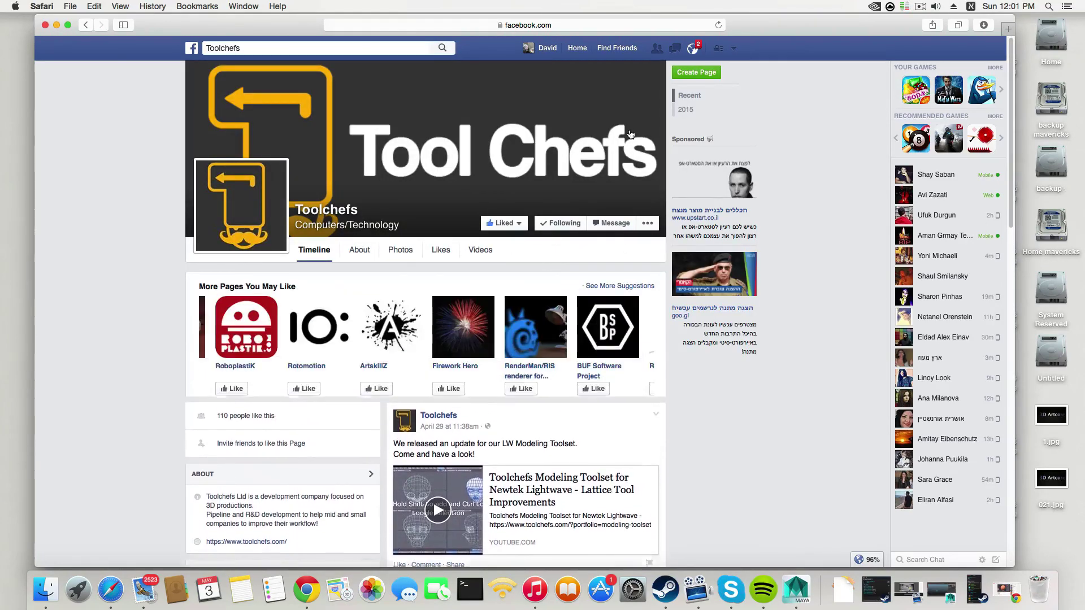
pyautogui.scroll(-5, 479, 396)
pyautogui.scroll(-1, 479, 399)
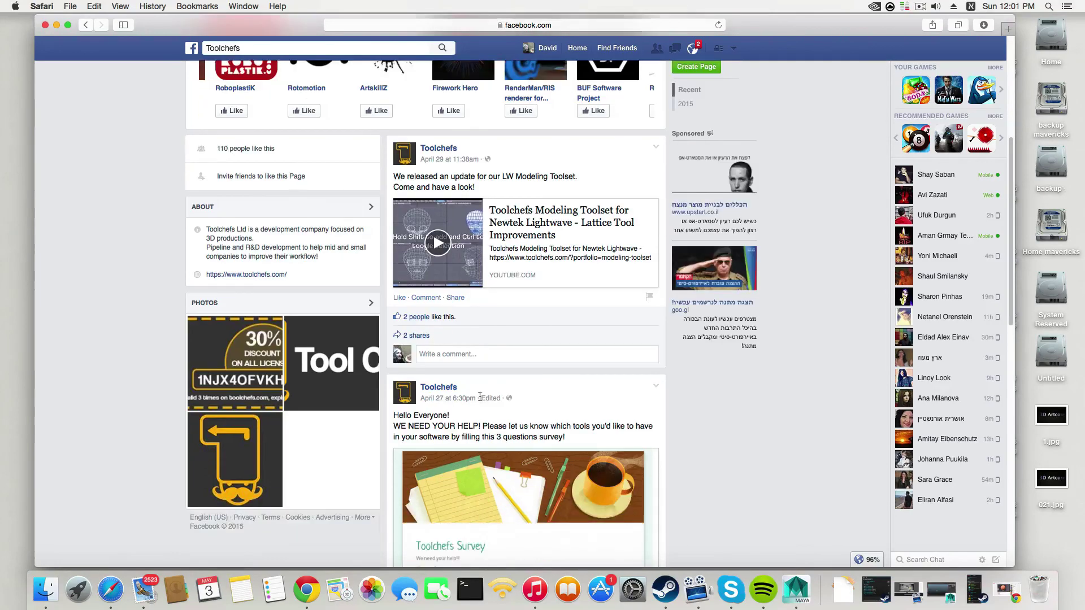
pyautogui.scroll(3, 479, 396)
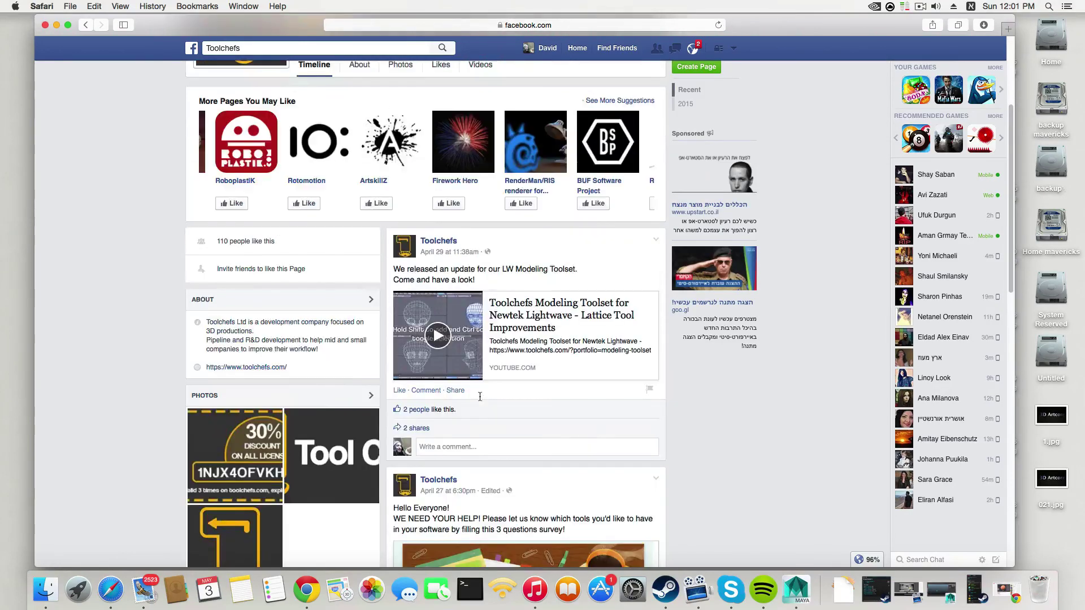
# Step: View the 30% discount photo full size, close it, and scroll down through recent posts
pyautogui.click(249, 450)
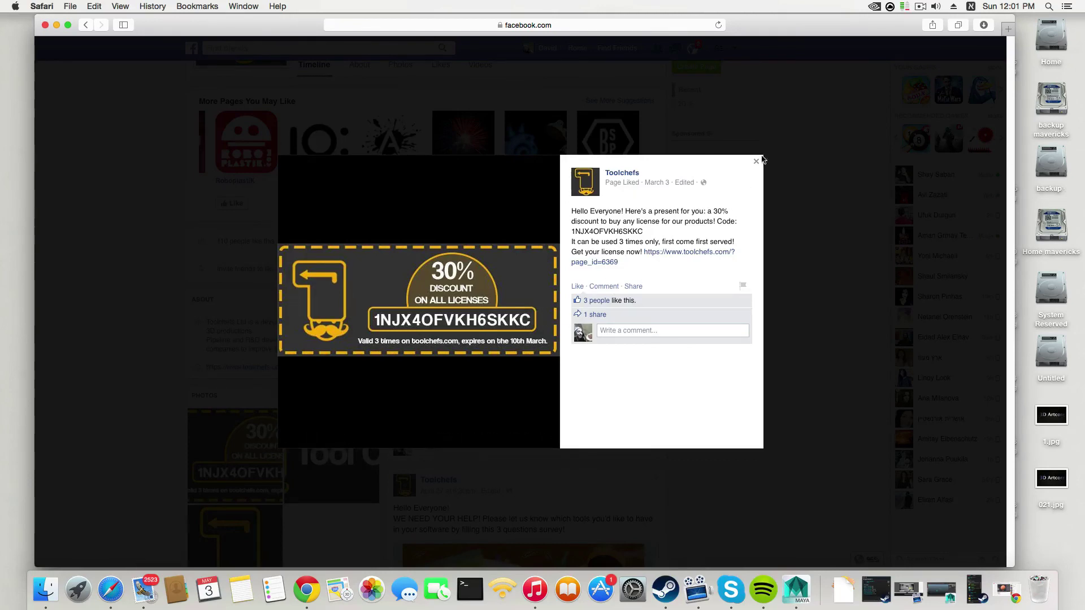
pyautogui.click(756, 164)
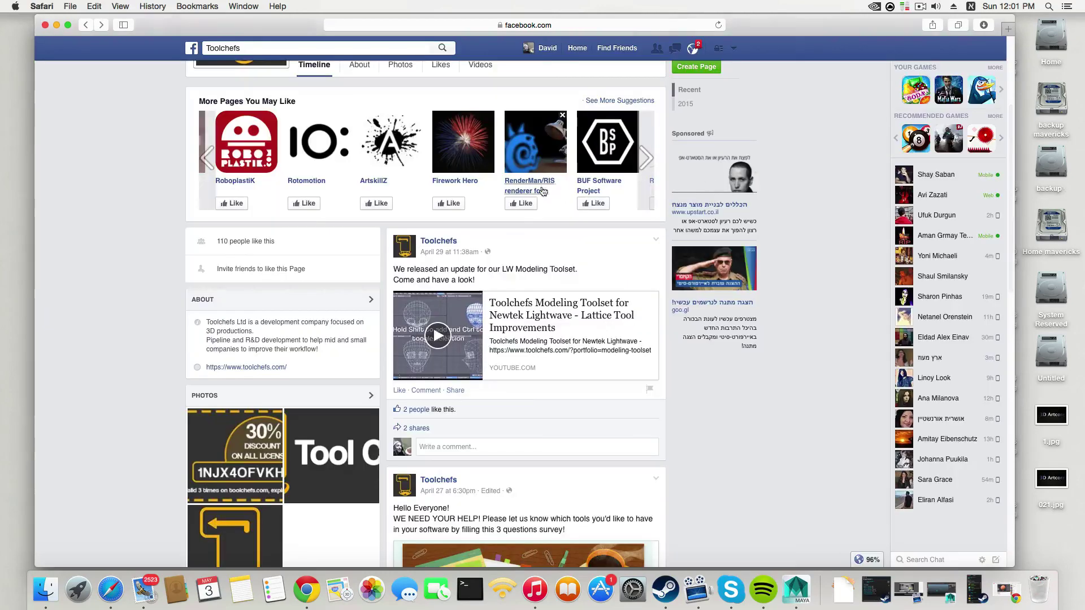
pyautogui.scroll(-6, 538, 235)
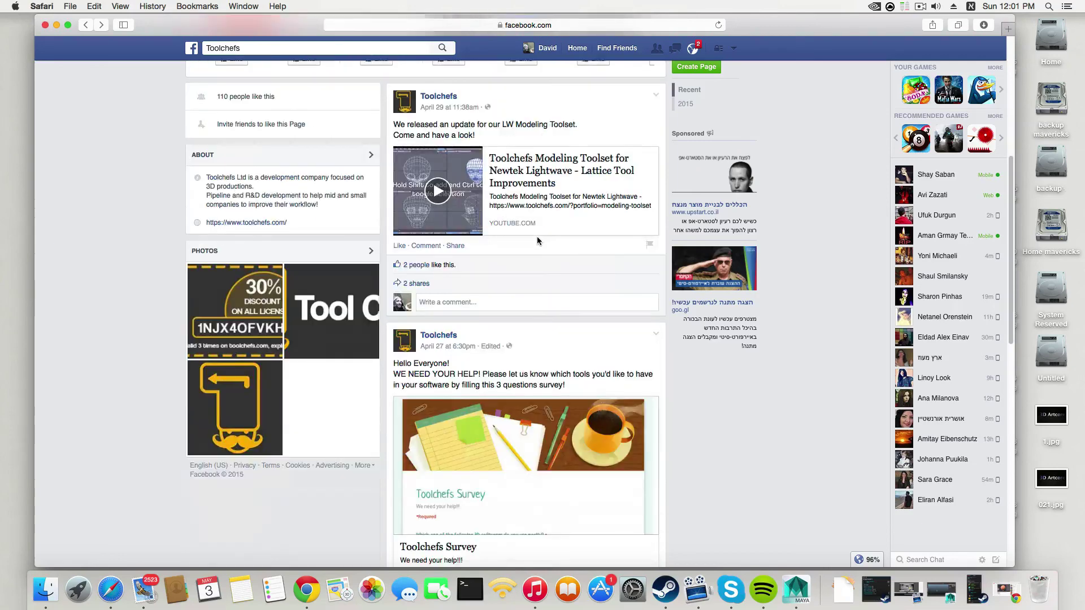
pyautogui.scroll(-4, 537, 242)
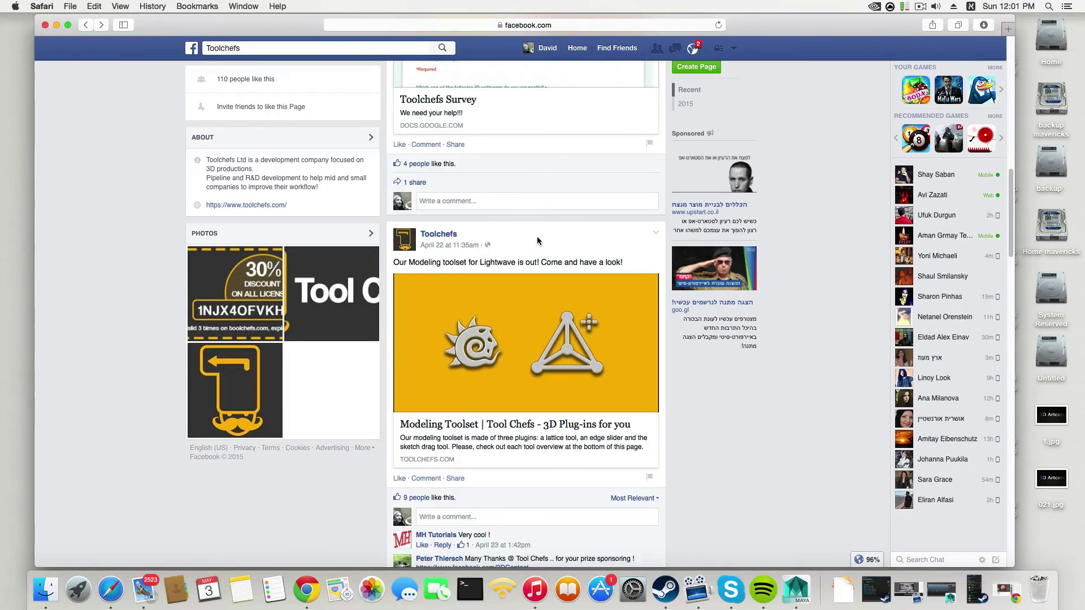